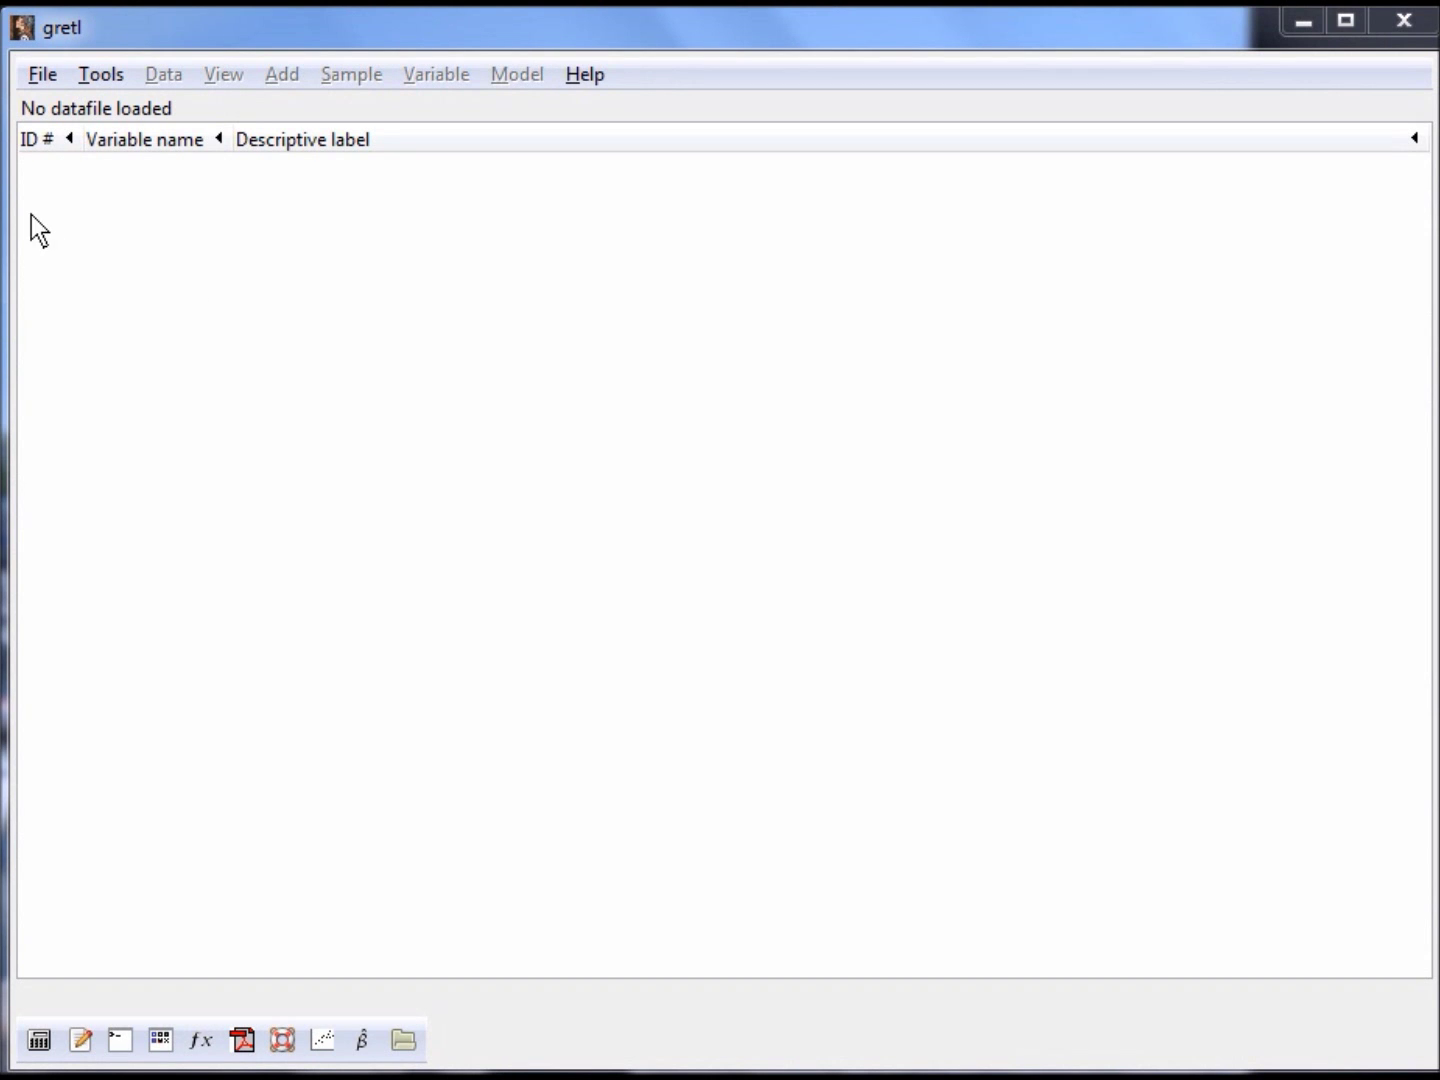
Step: Load the RealEstate.gdt user data file from the Desktop into gretl
click(40, 77)
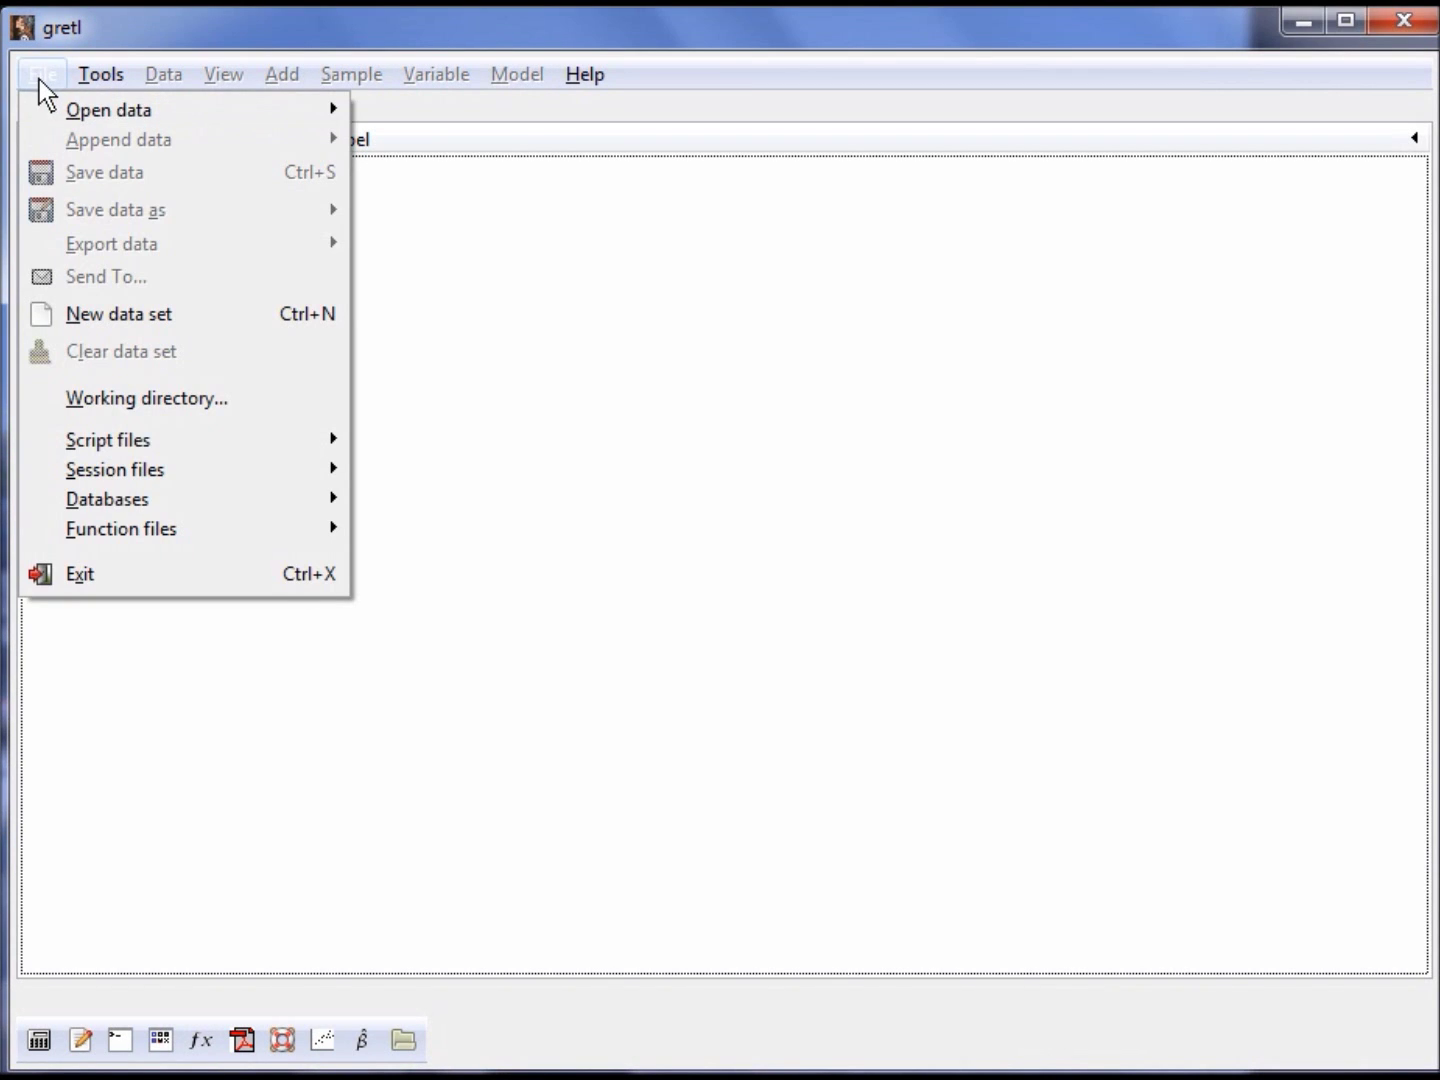
mouse_move(65, 103)
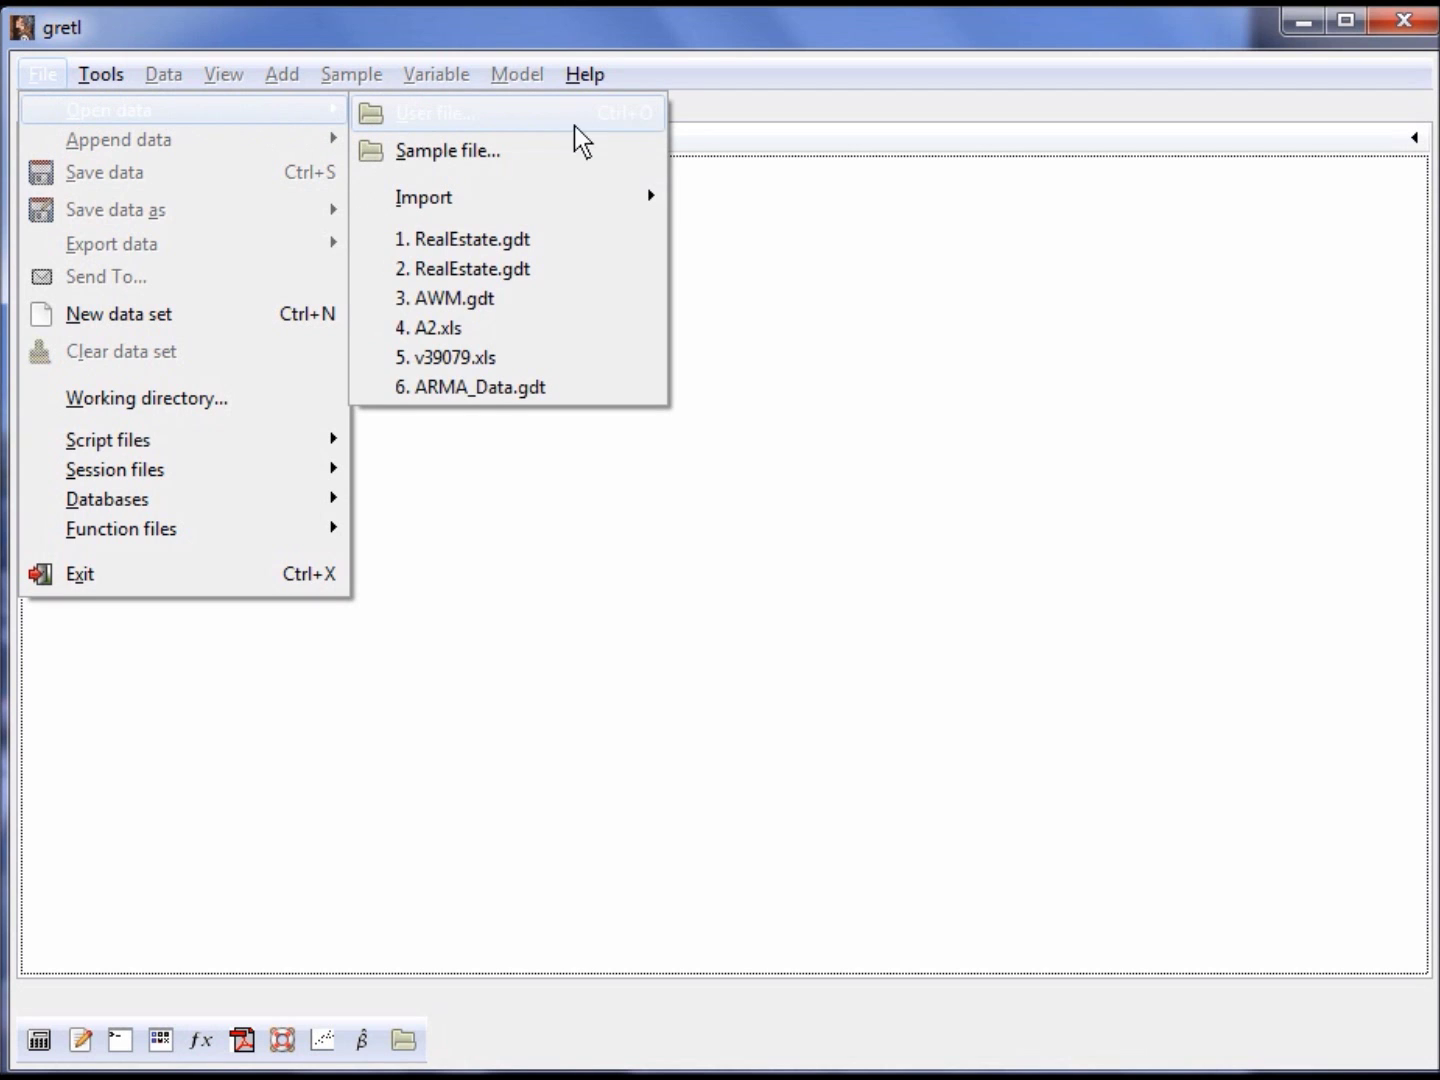
click(648, 115)
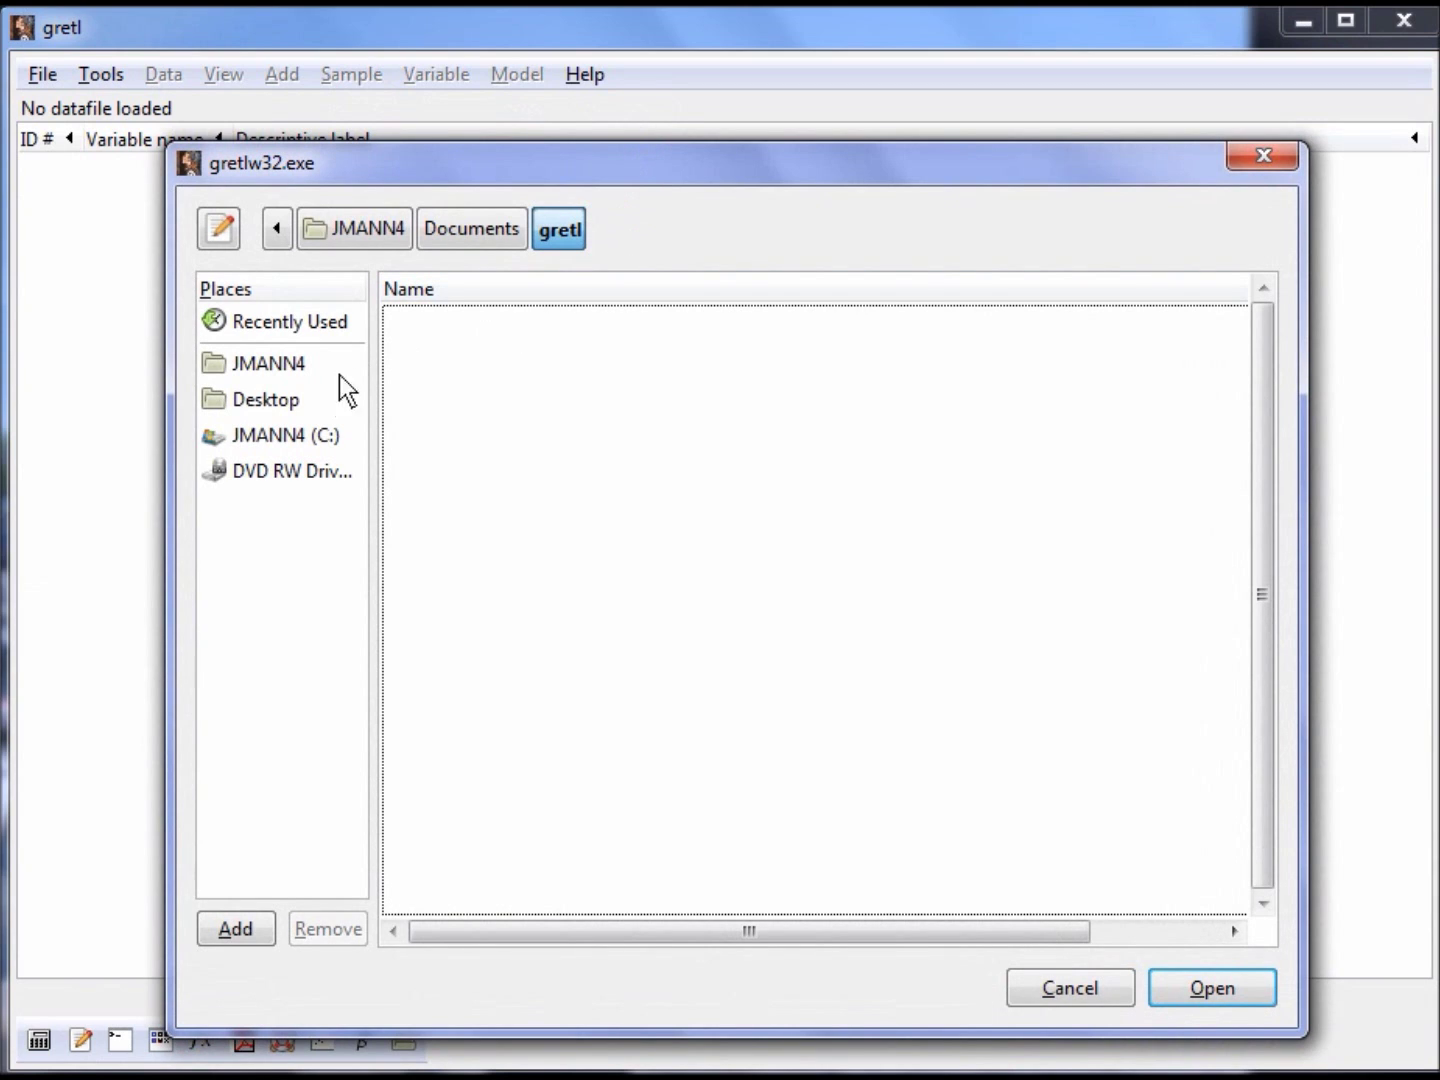
click(285, 394)
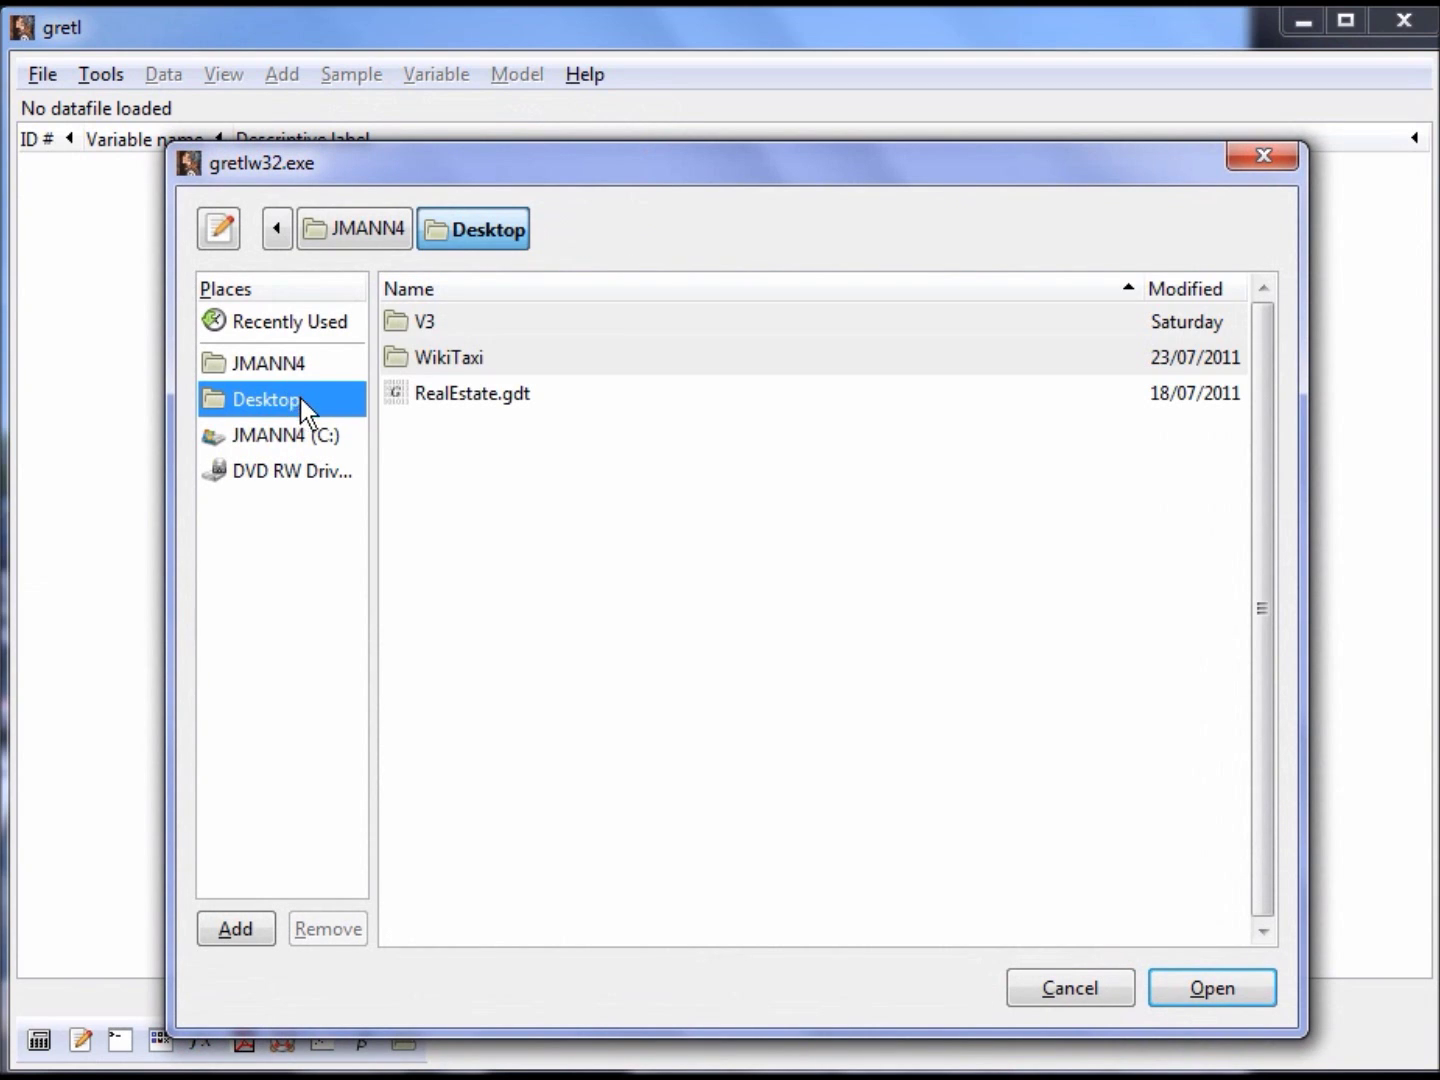
click(568, 397)
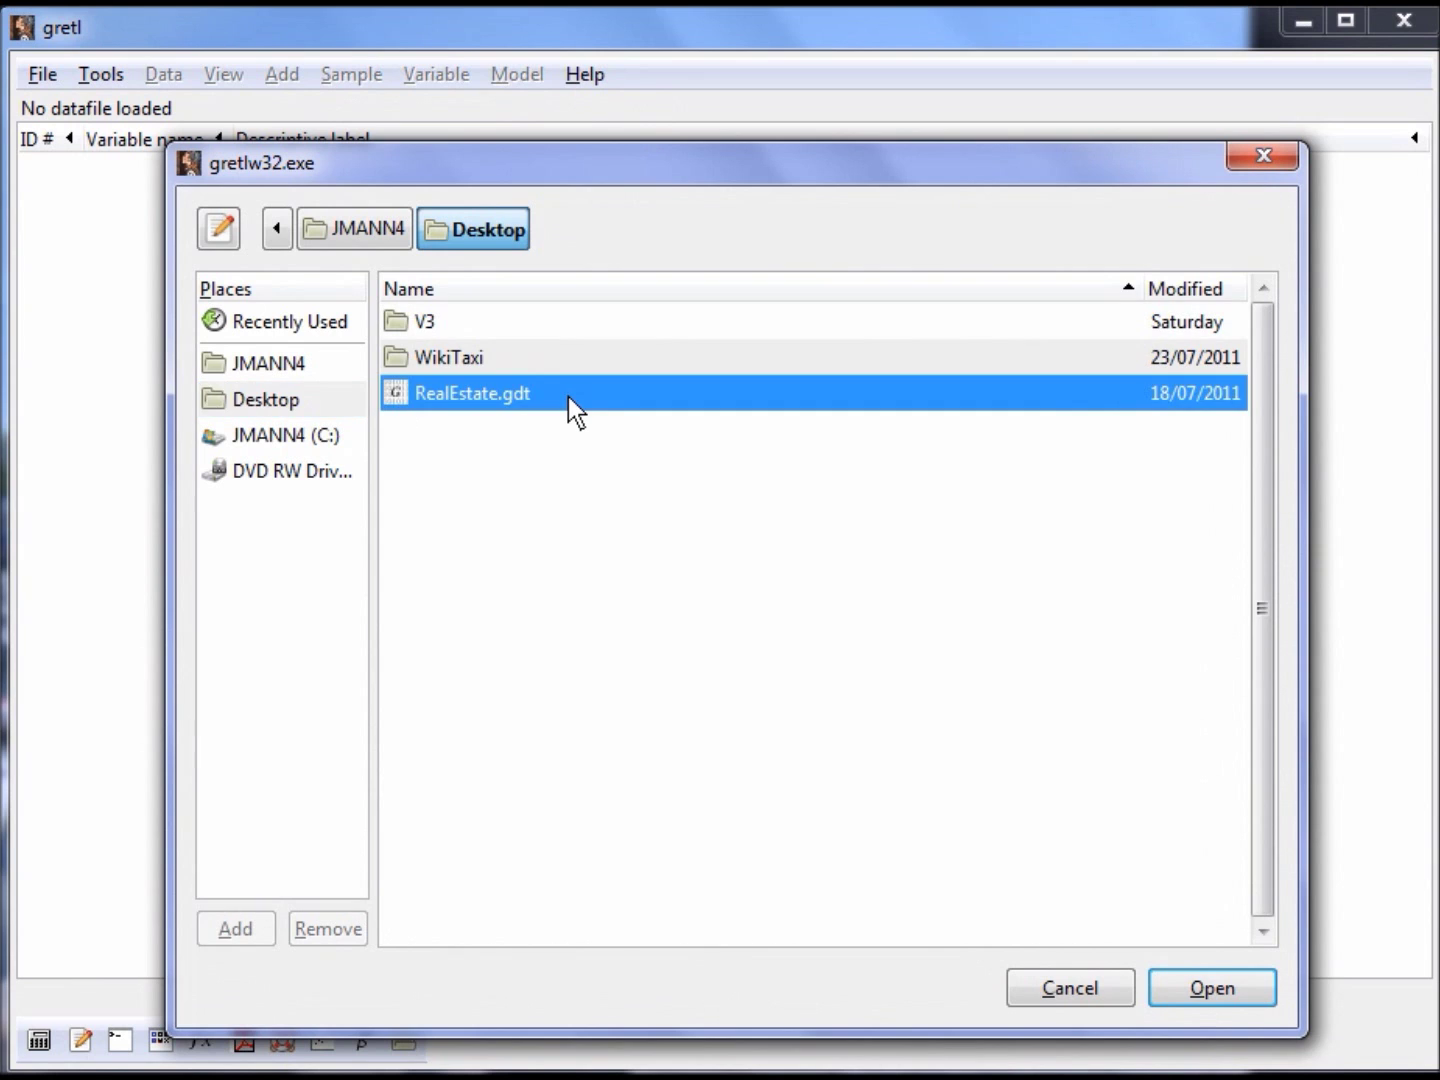
key(Return)
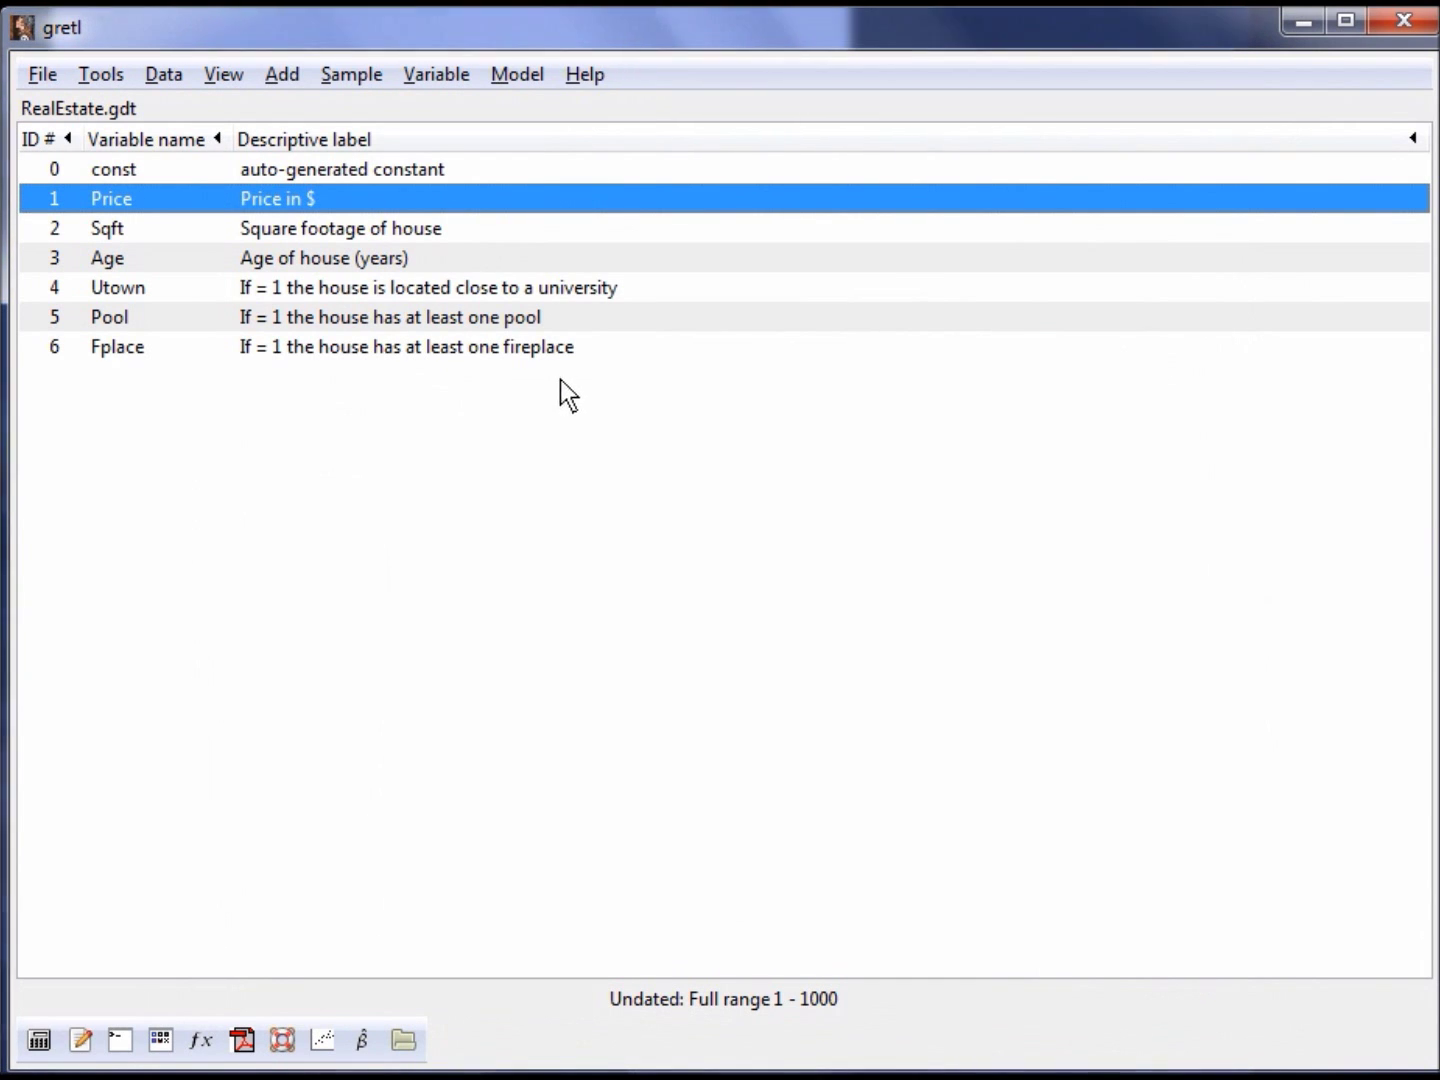
Step: Estimate an OLS model of Price on Sqft, Age, Utown, Pool and Fplace
click(515, 77)
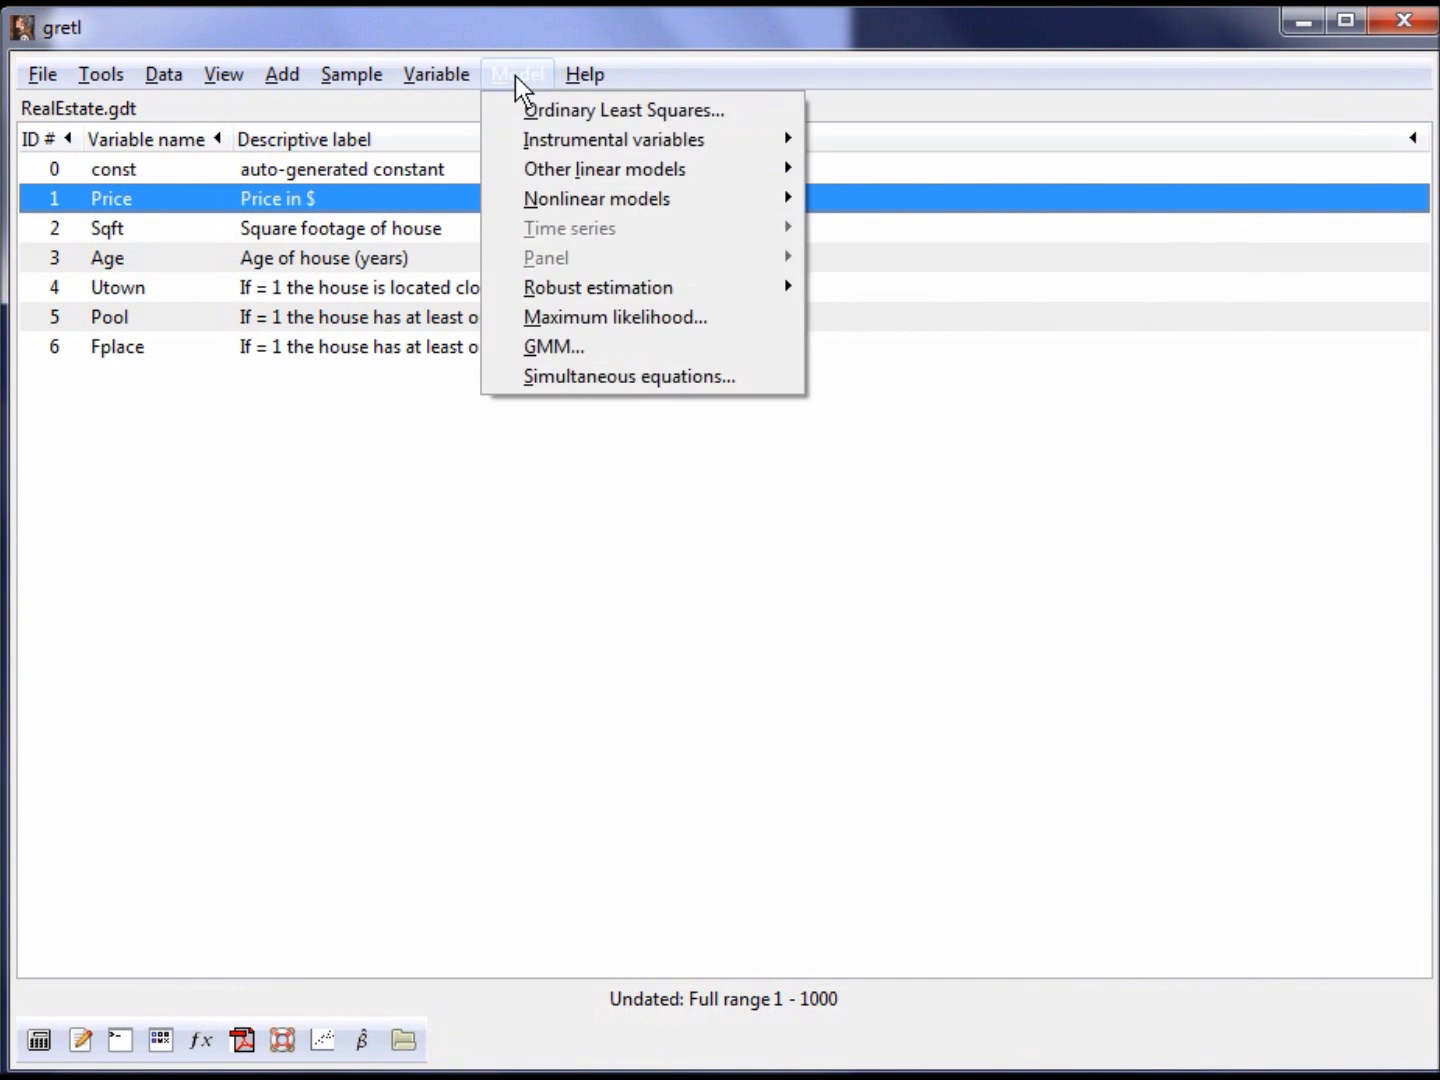
click(526, 107)
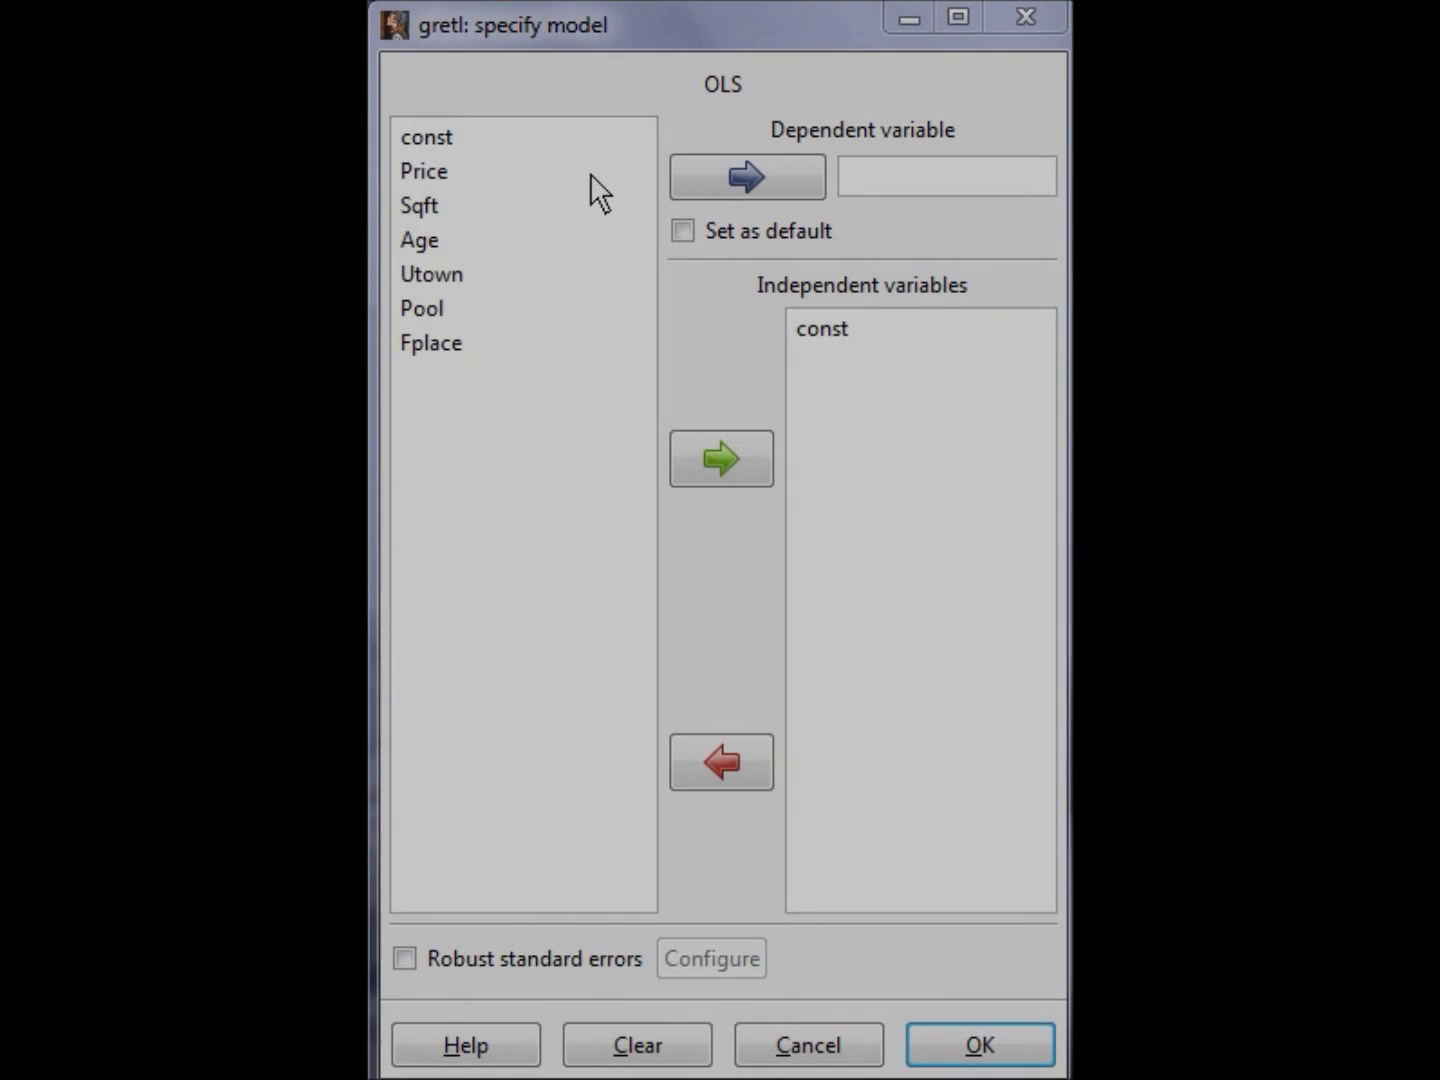
click(589, 173)
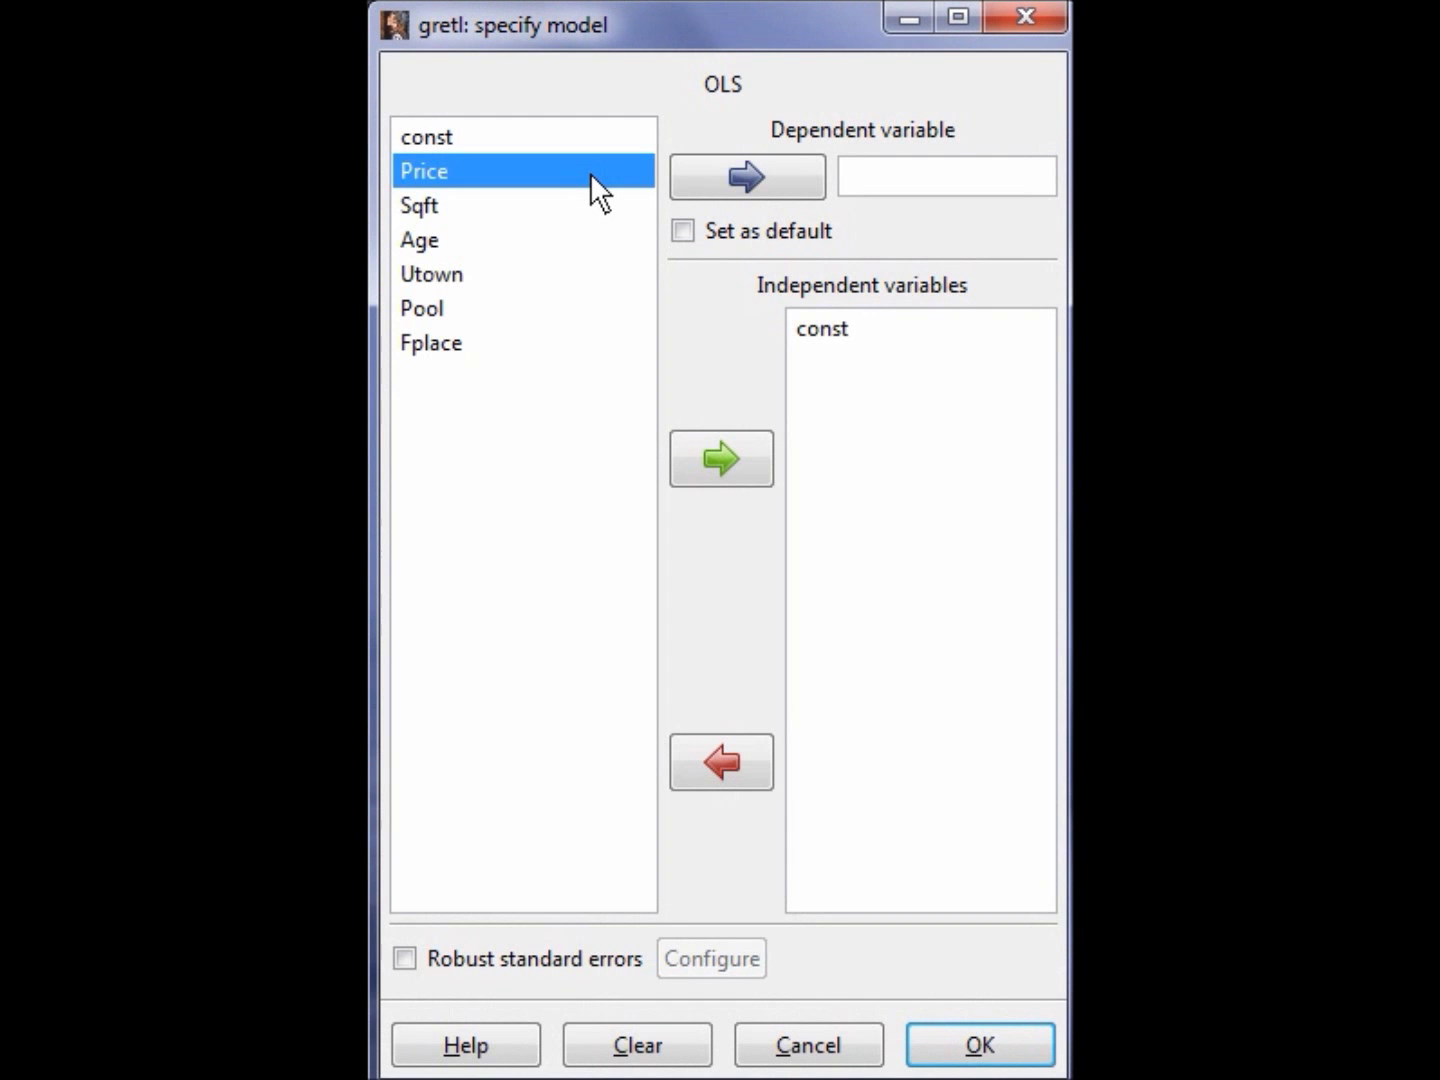
click(704, 170)
click(630, 204)
drag(630, 202, 615, 338)
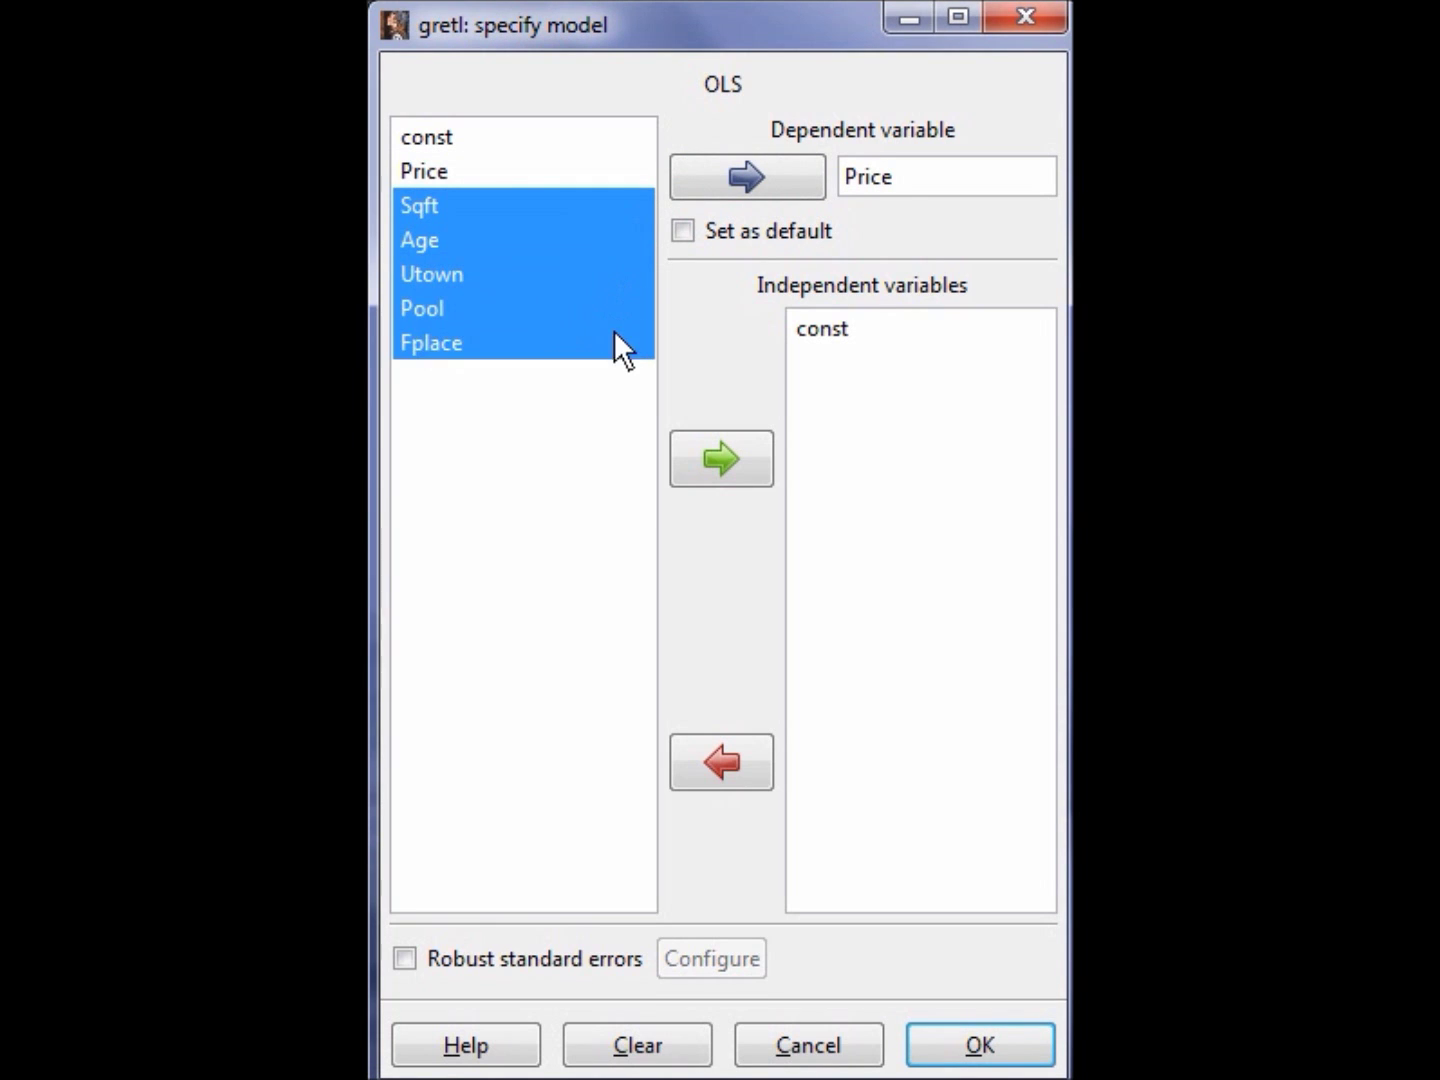
click(717, 478)
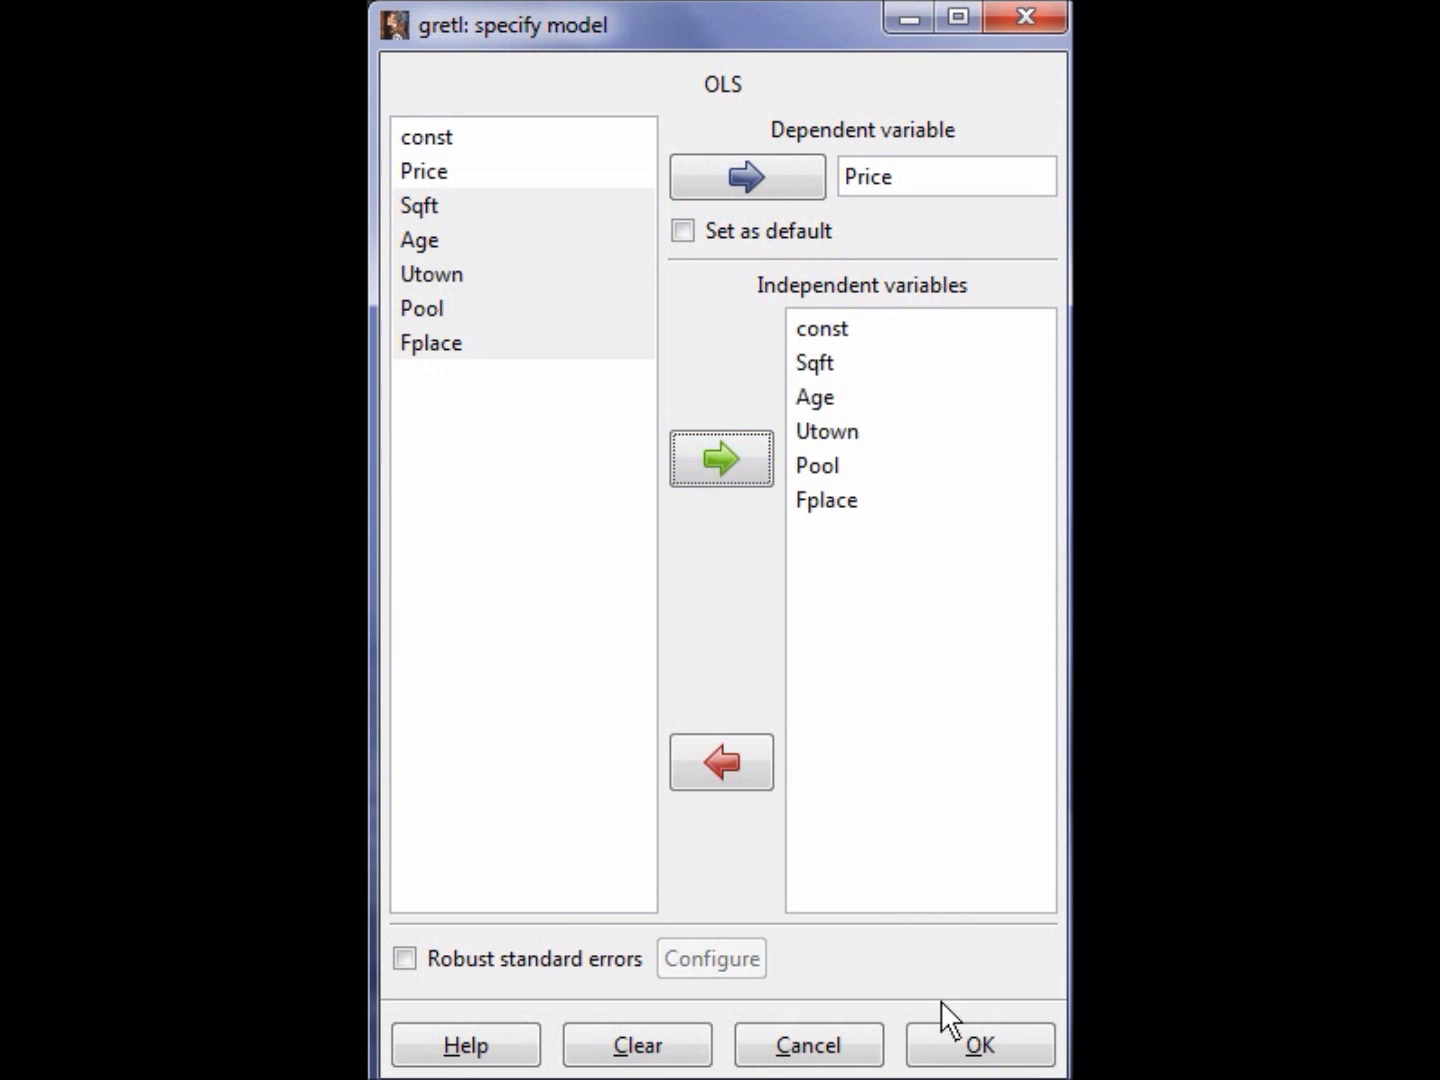
click(951, 1039)
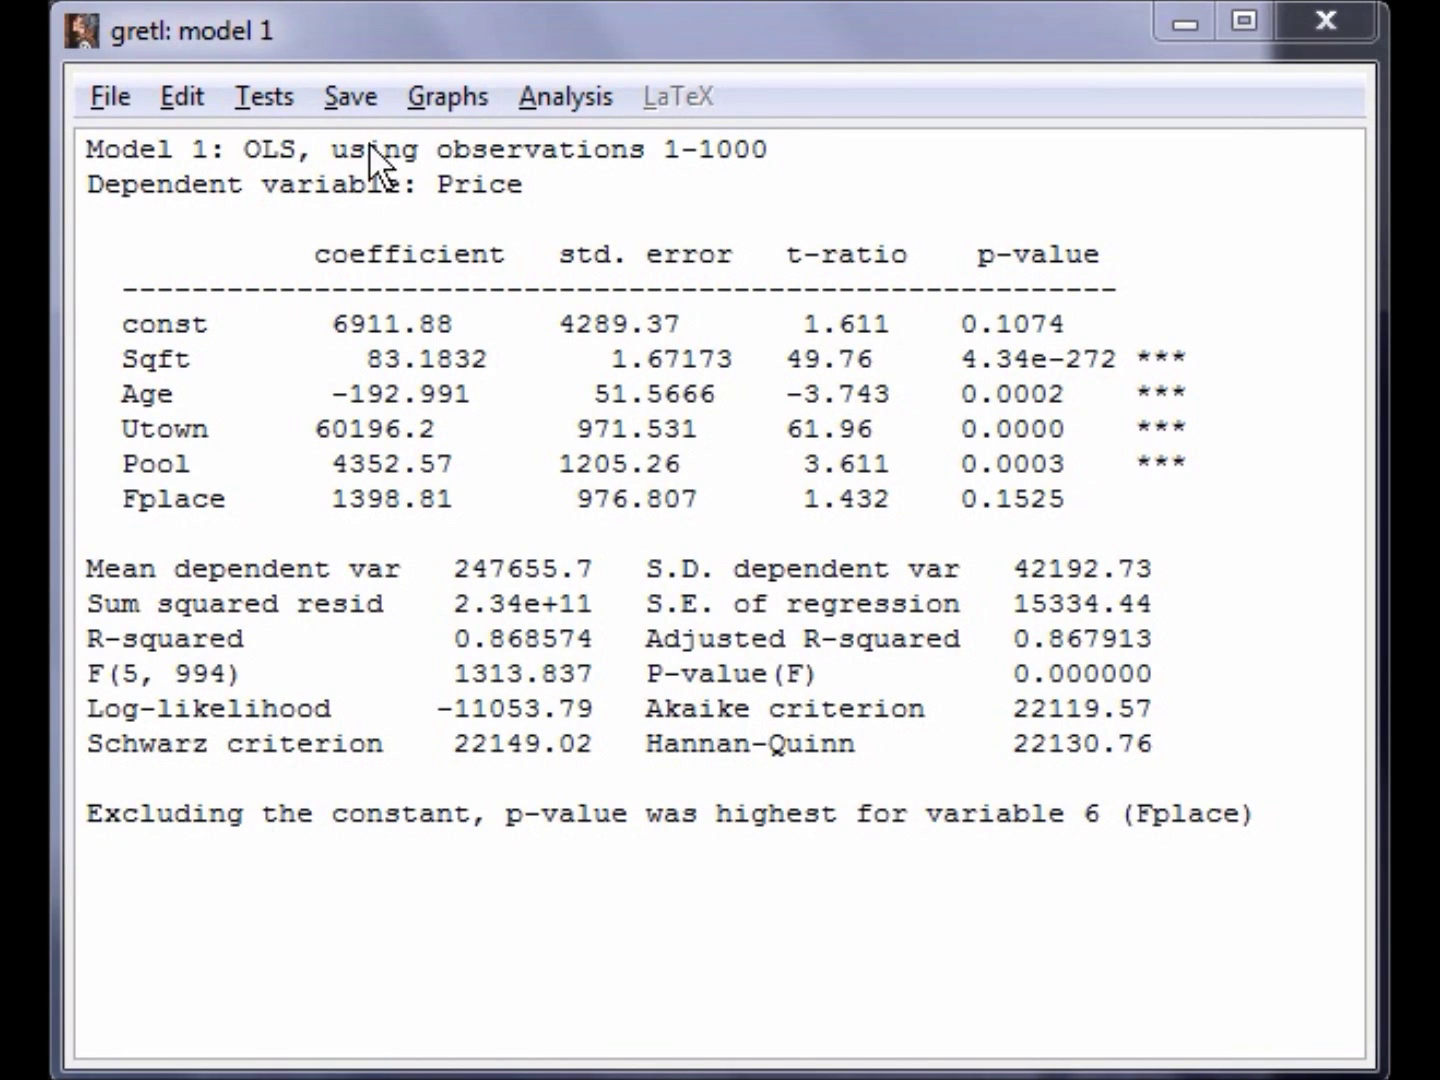
Step: Review the Model 1 output and bring up its Save menu of model quantities
click(360, 100)
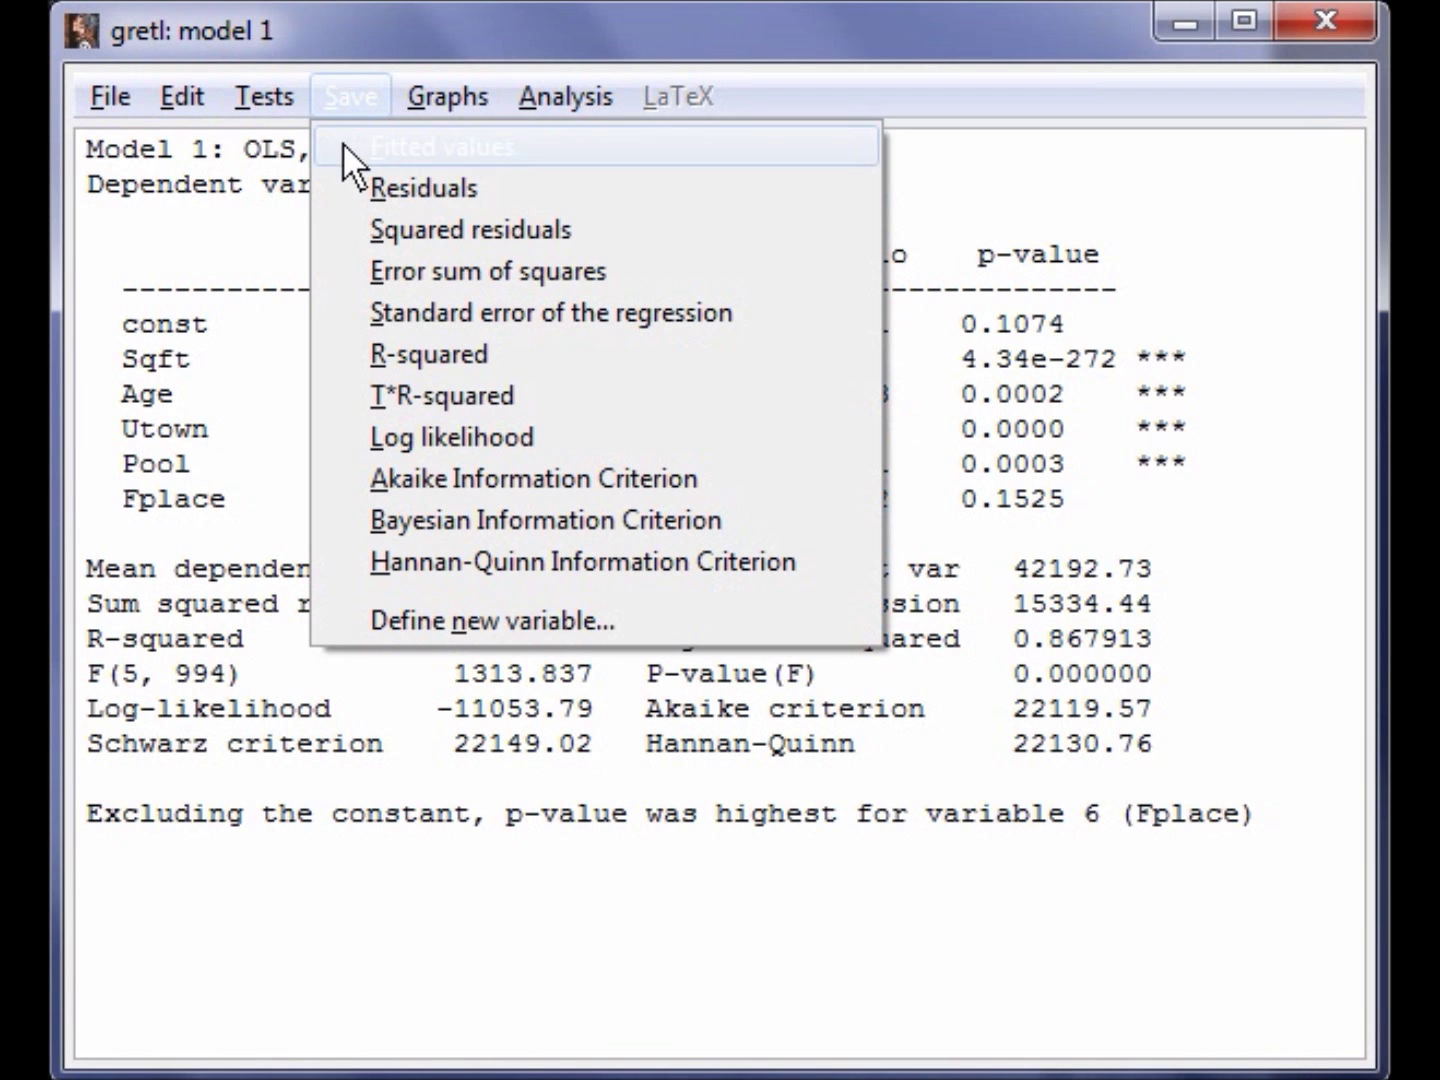
Step: Save Model 1's residuals as uhat1, described as 'residual from model 1'
click(330, 190)
drag(268, 58, 602, 412)
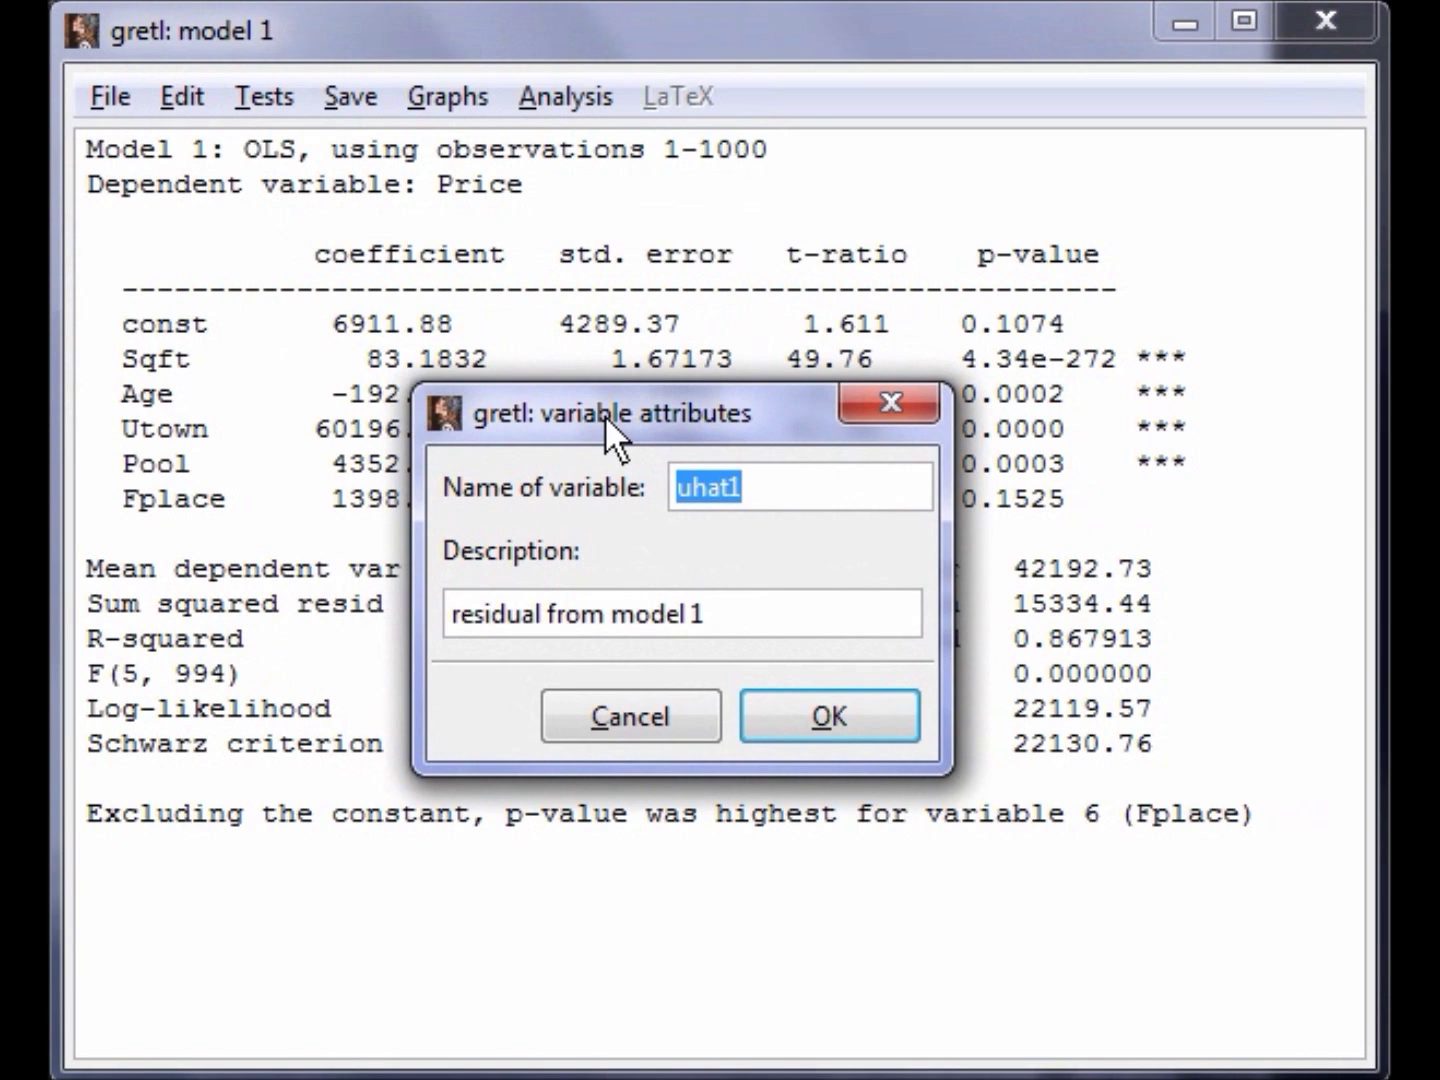
drag(796, 488, 659, 485)
drag(735, 626, 436, 590)
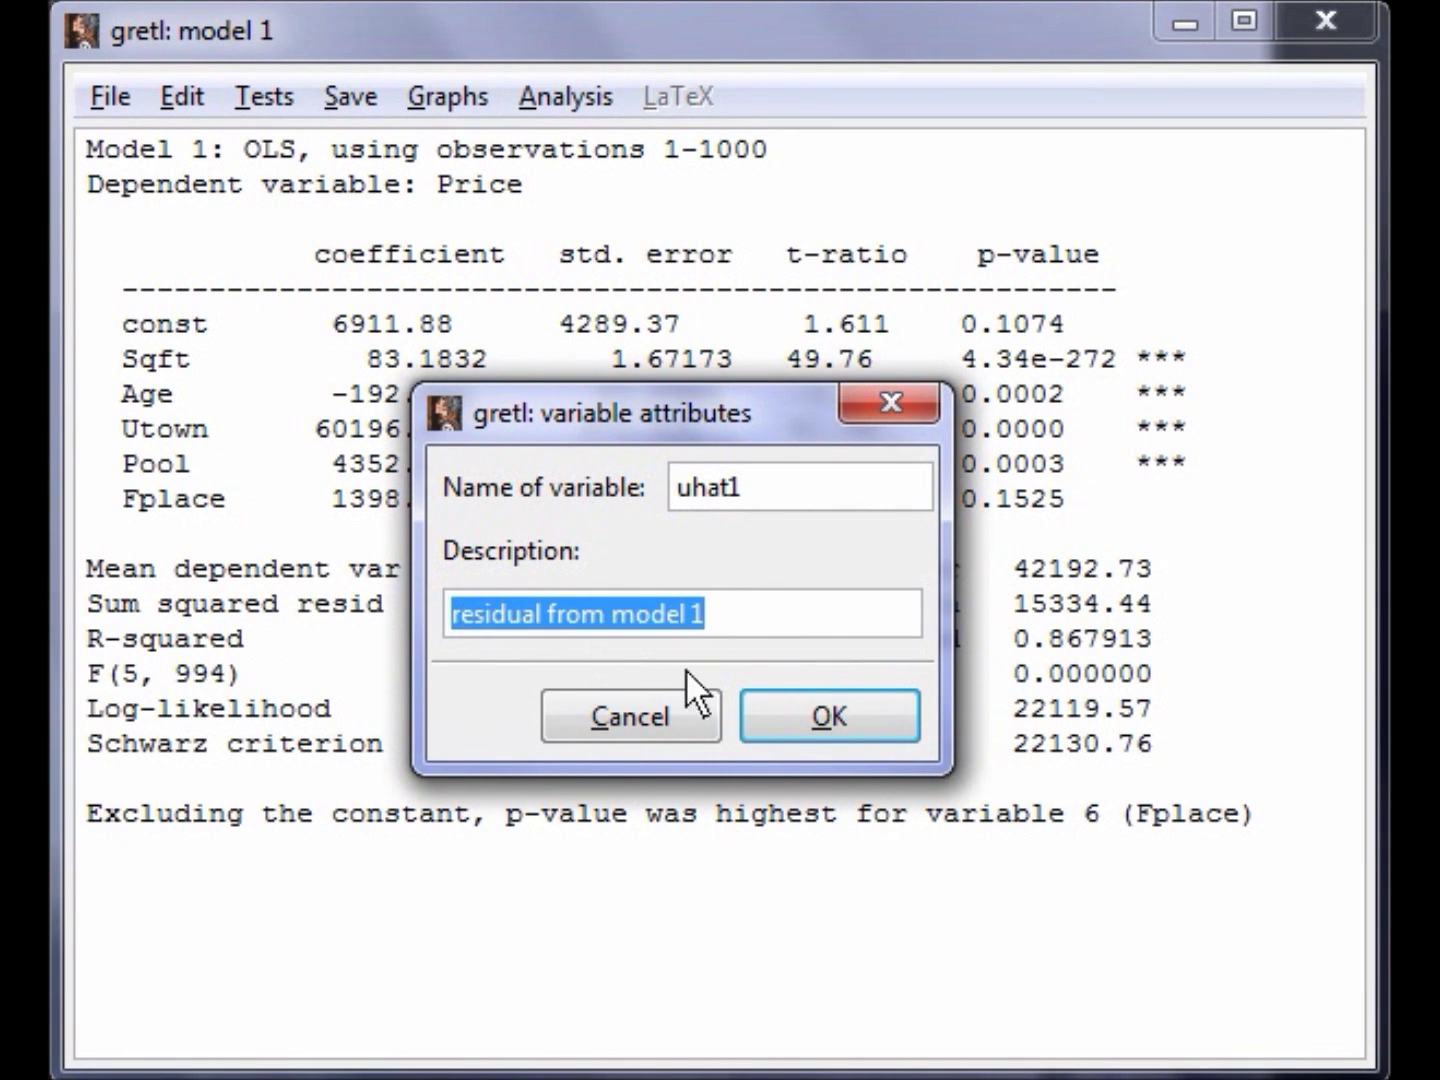
click(800, 717)
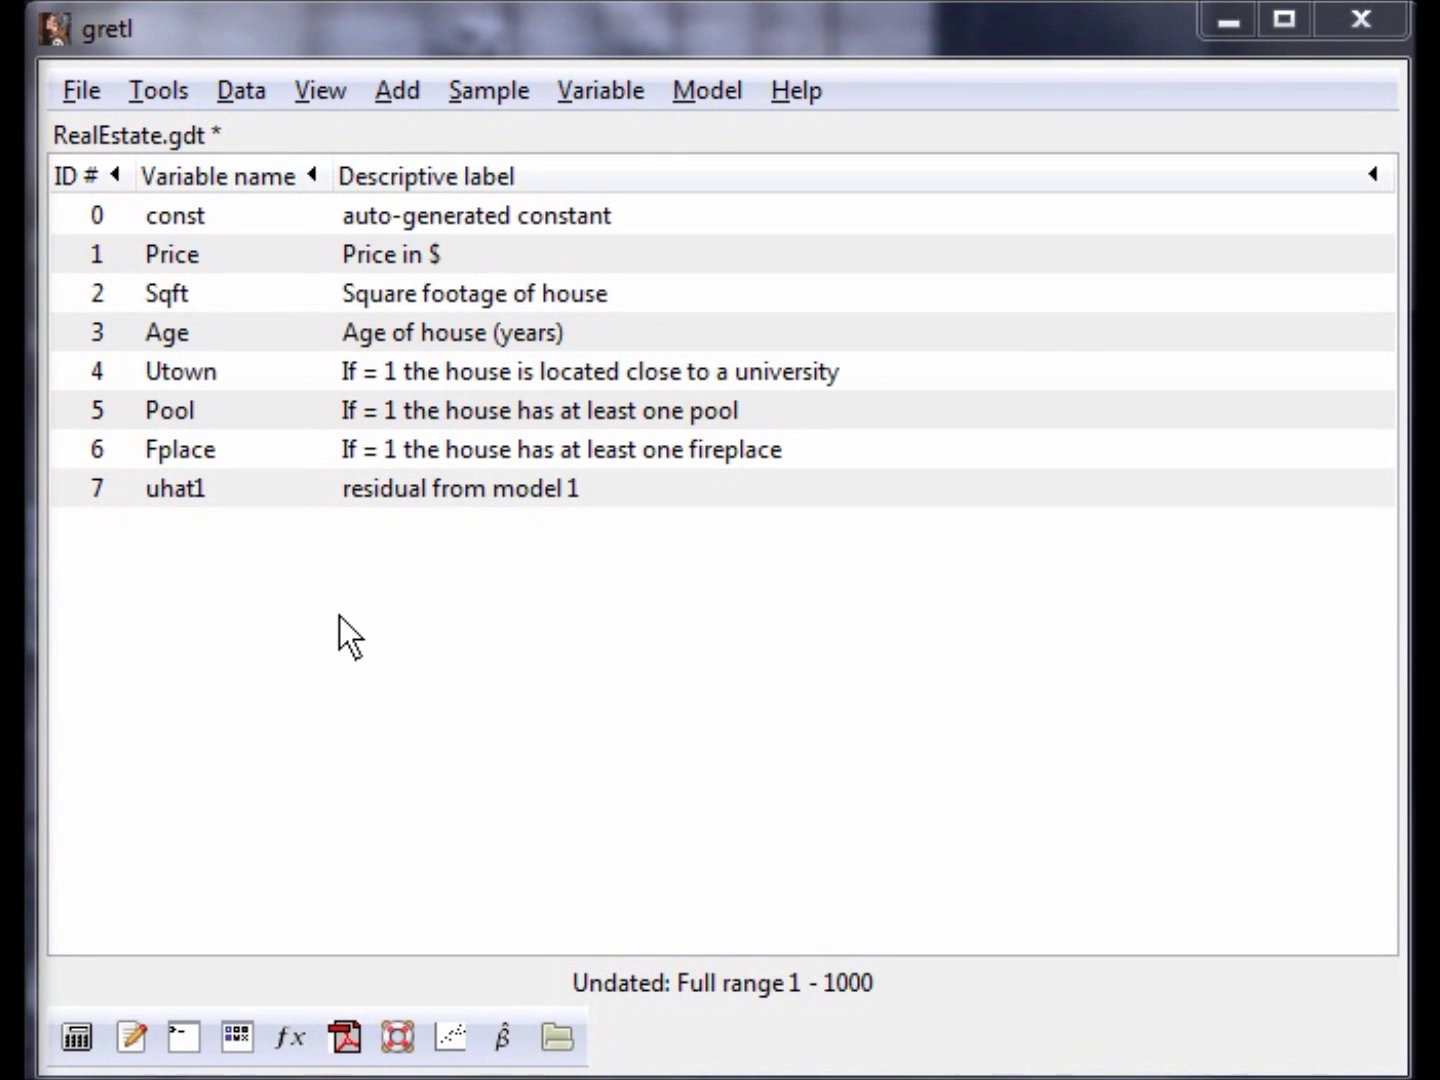
Step: Test uhat1 for normality and check the Jarque-Bera, Doornik-Hansen, Shapiro-Wilk and Lilliefors p-values
click(316, 497)
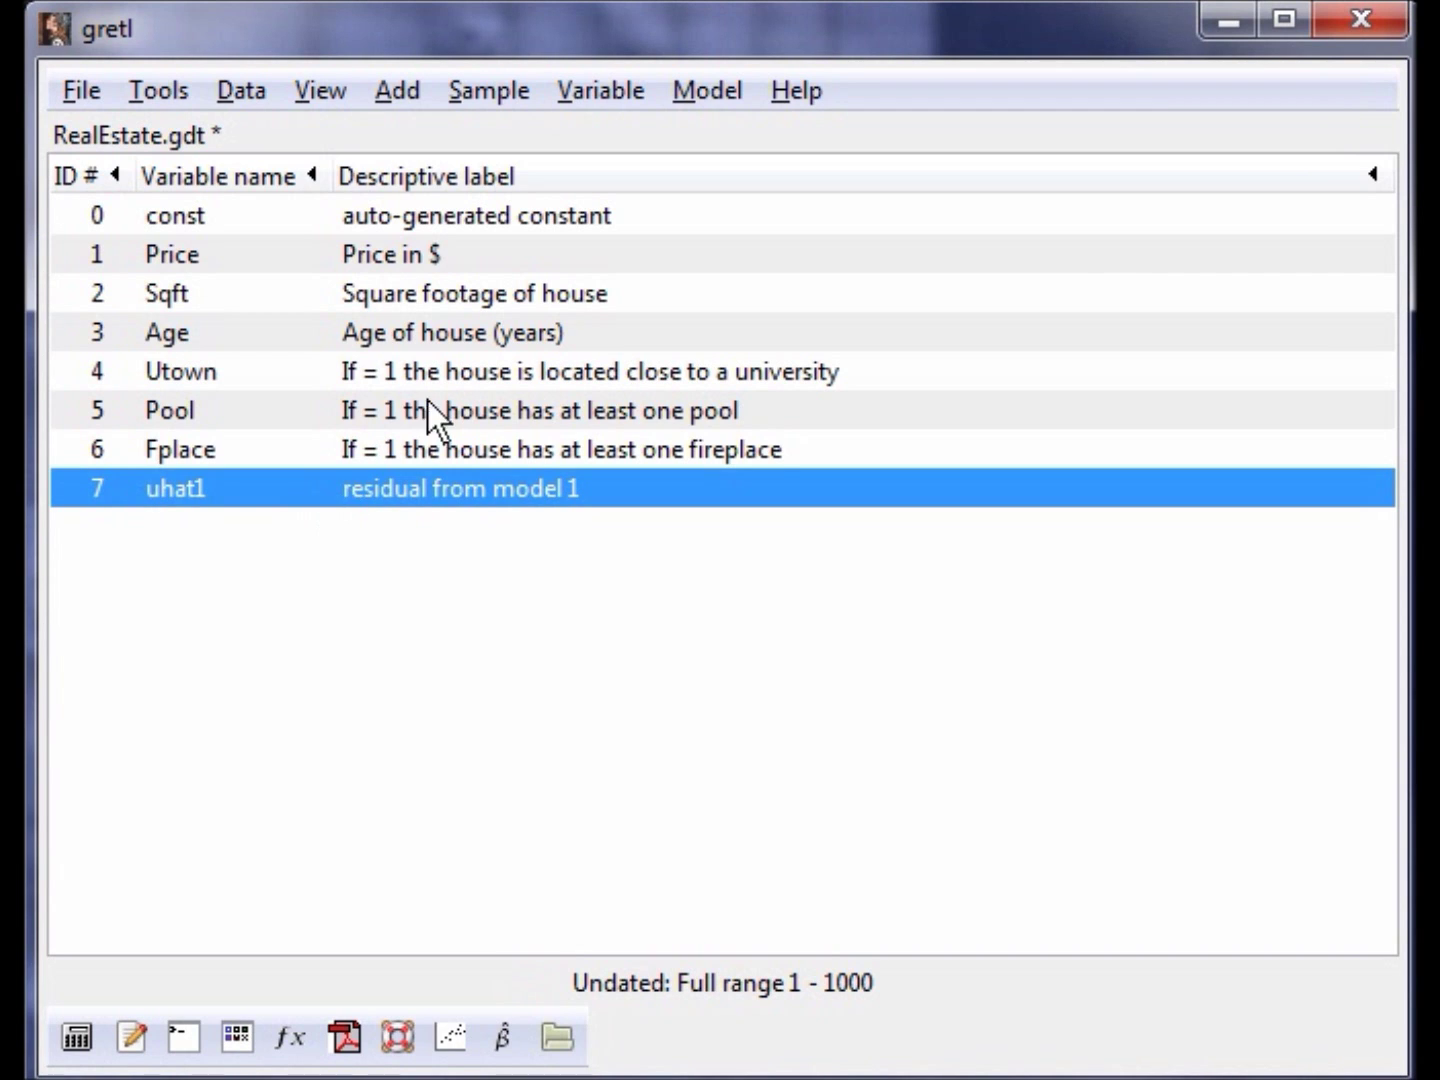
click(588, 100)
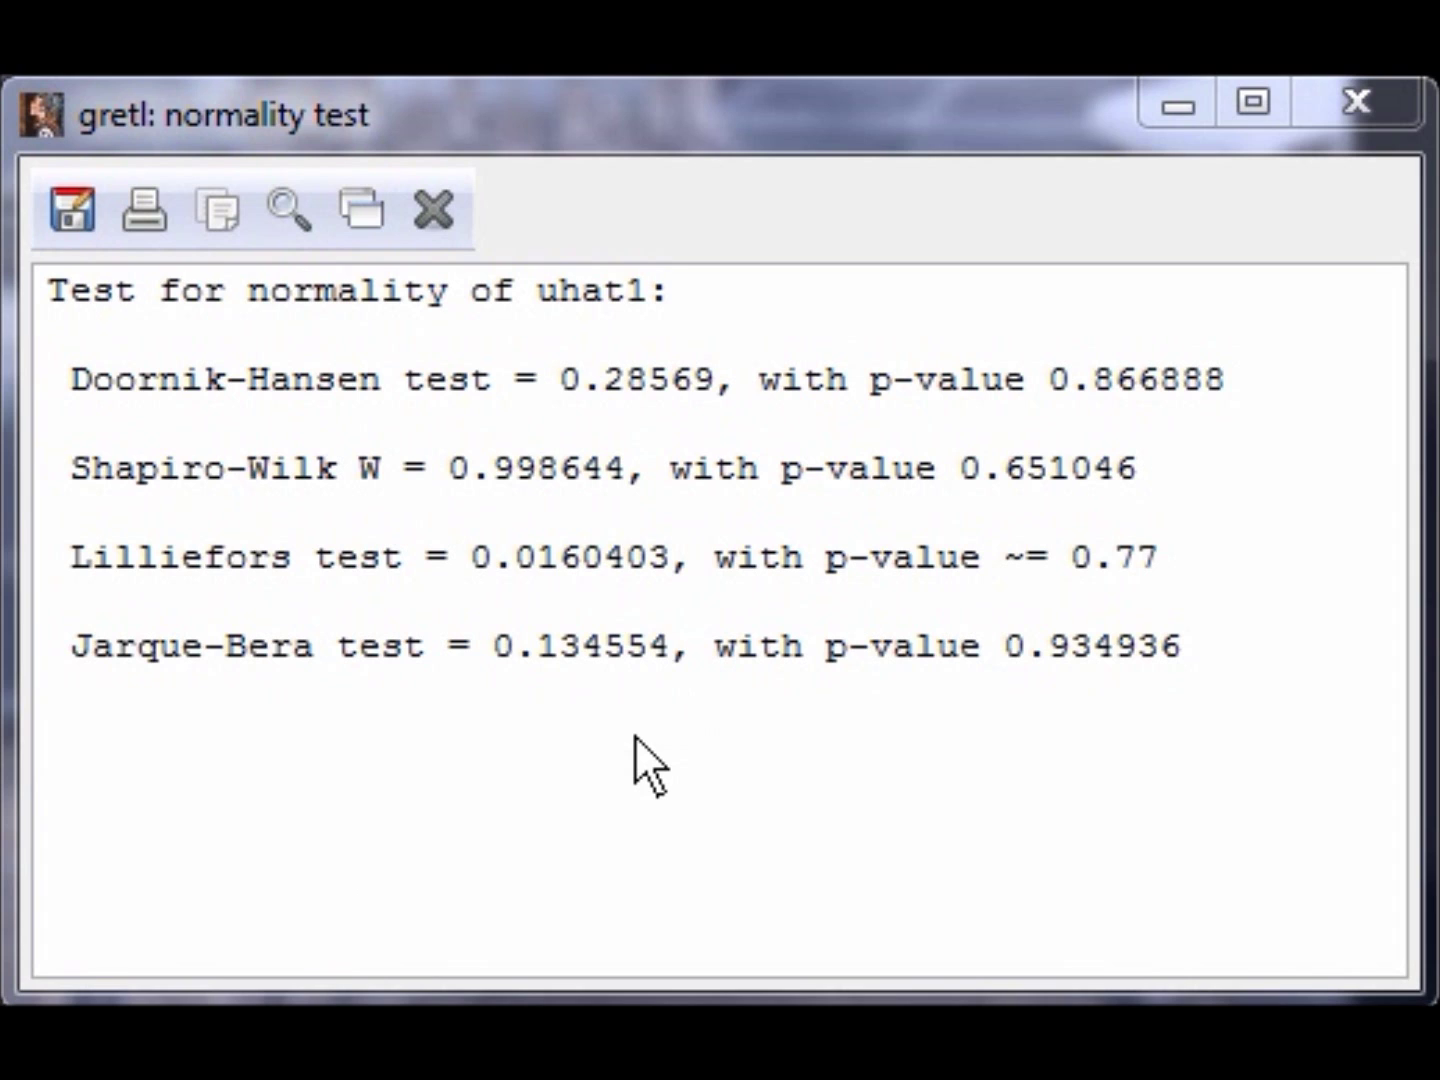
drag(50, 648, 1271, 653)
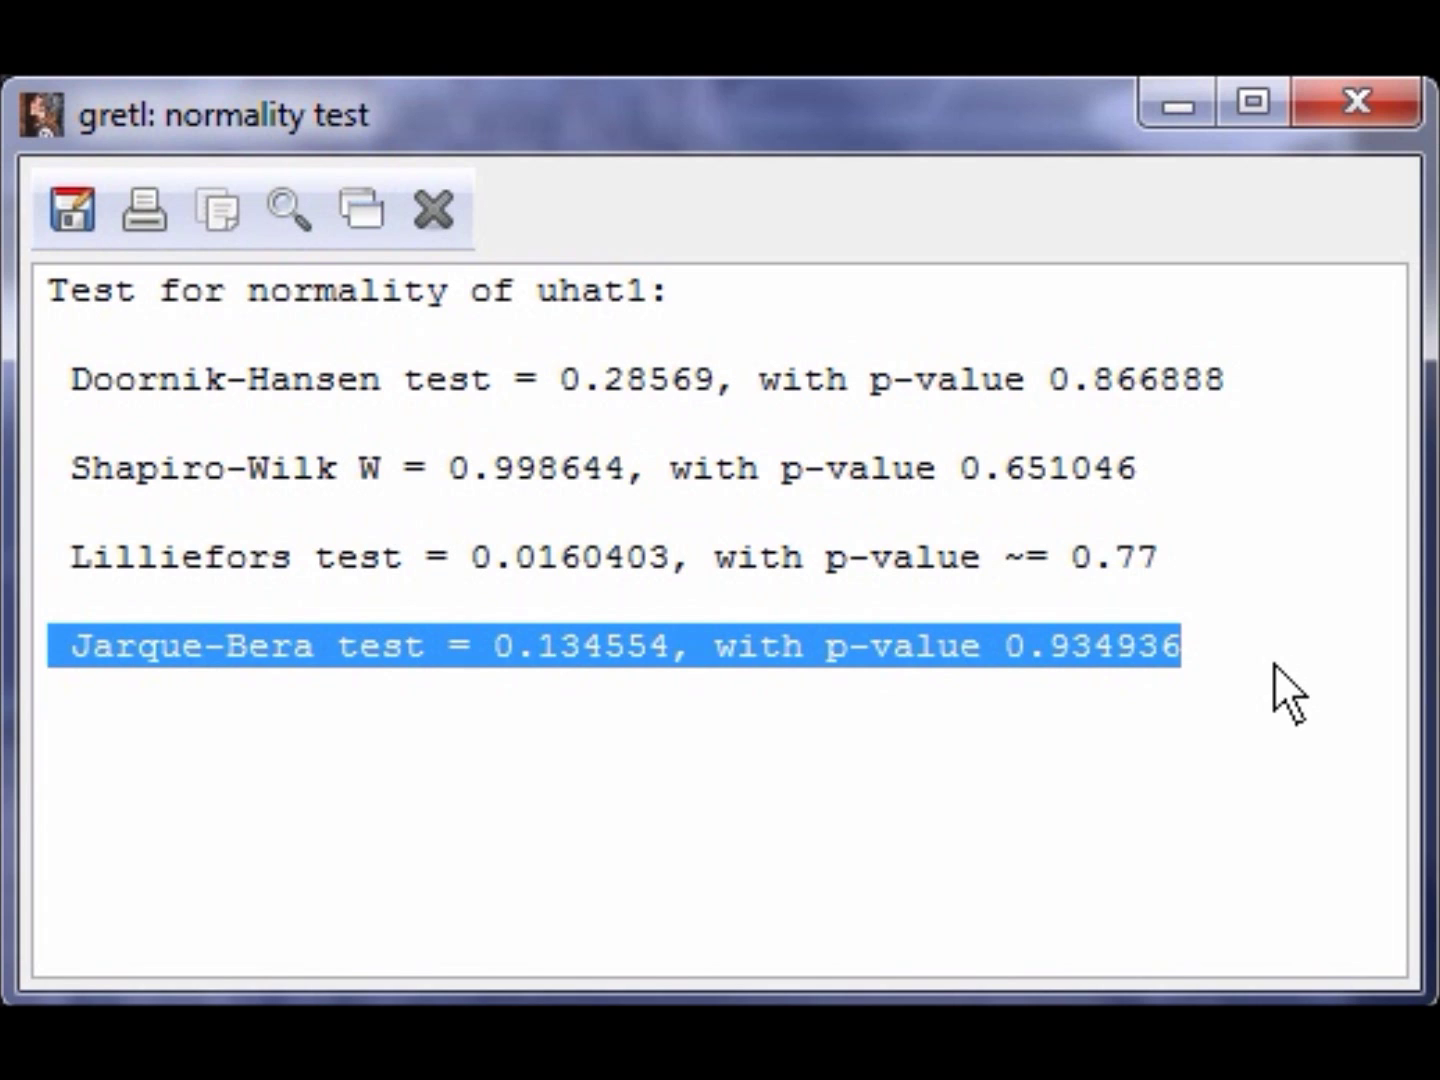
drag(874, 384, 1221, 393)
drag(784, 470, 1157, 479)
drag(840, 563, 1201, 572)
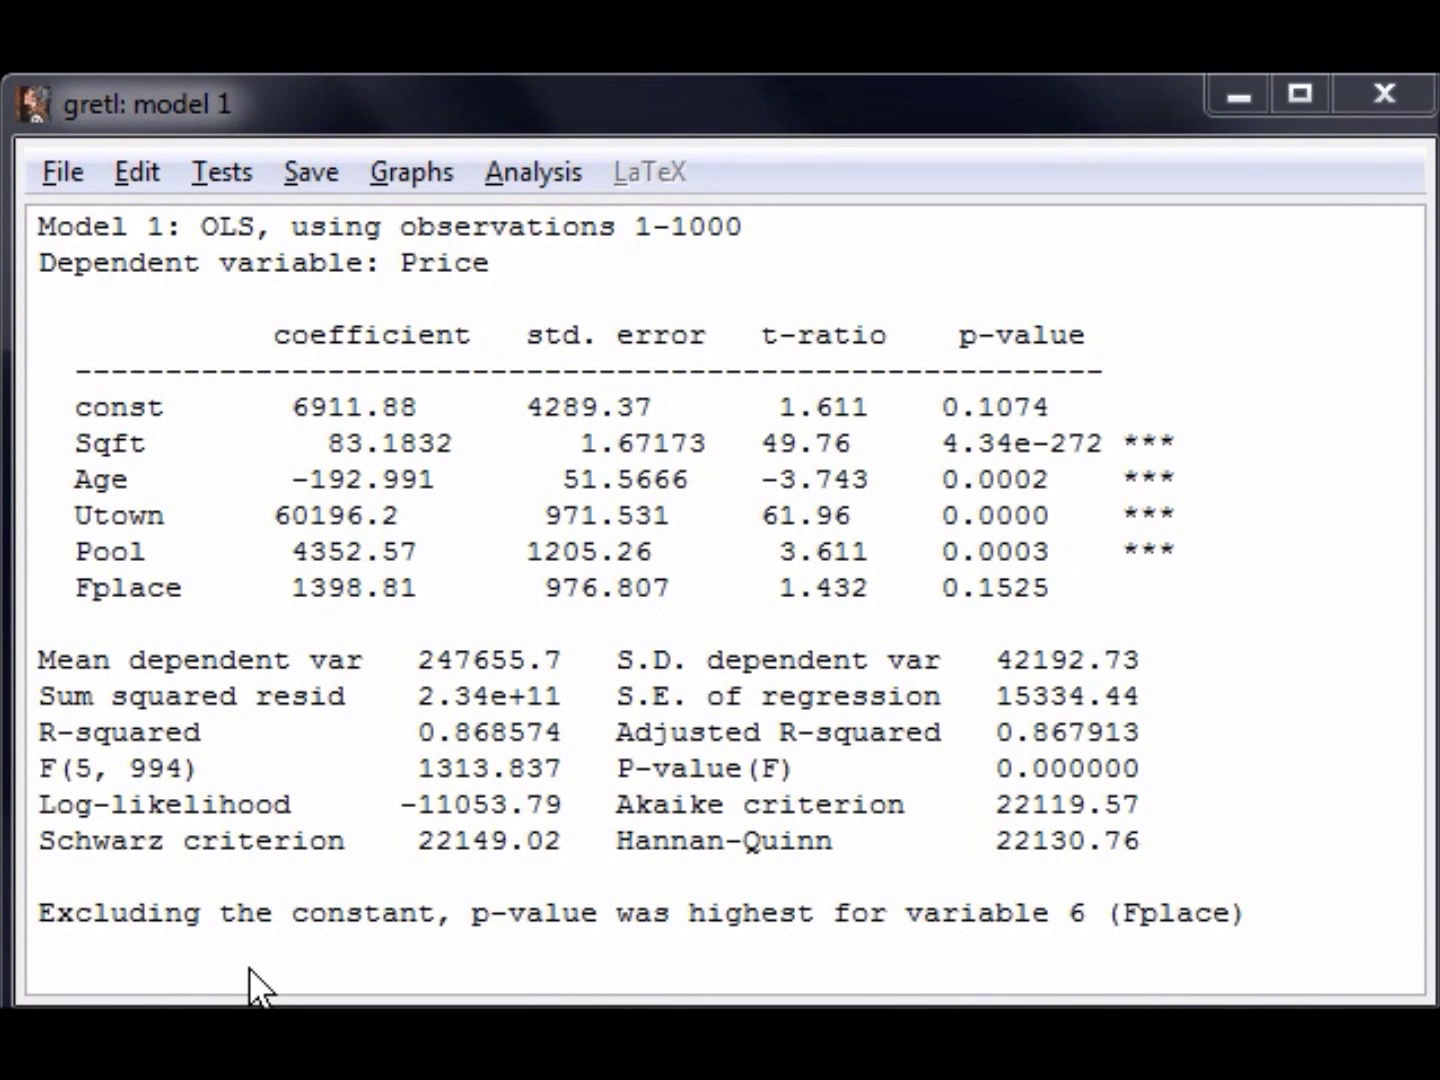
Step: Run Ramsey's RESET test with squares and cubes and check its F statistic and p-value
click(229, 174)
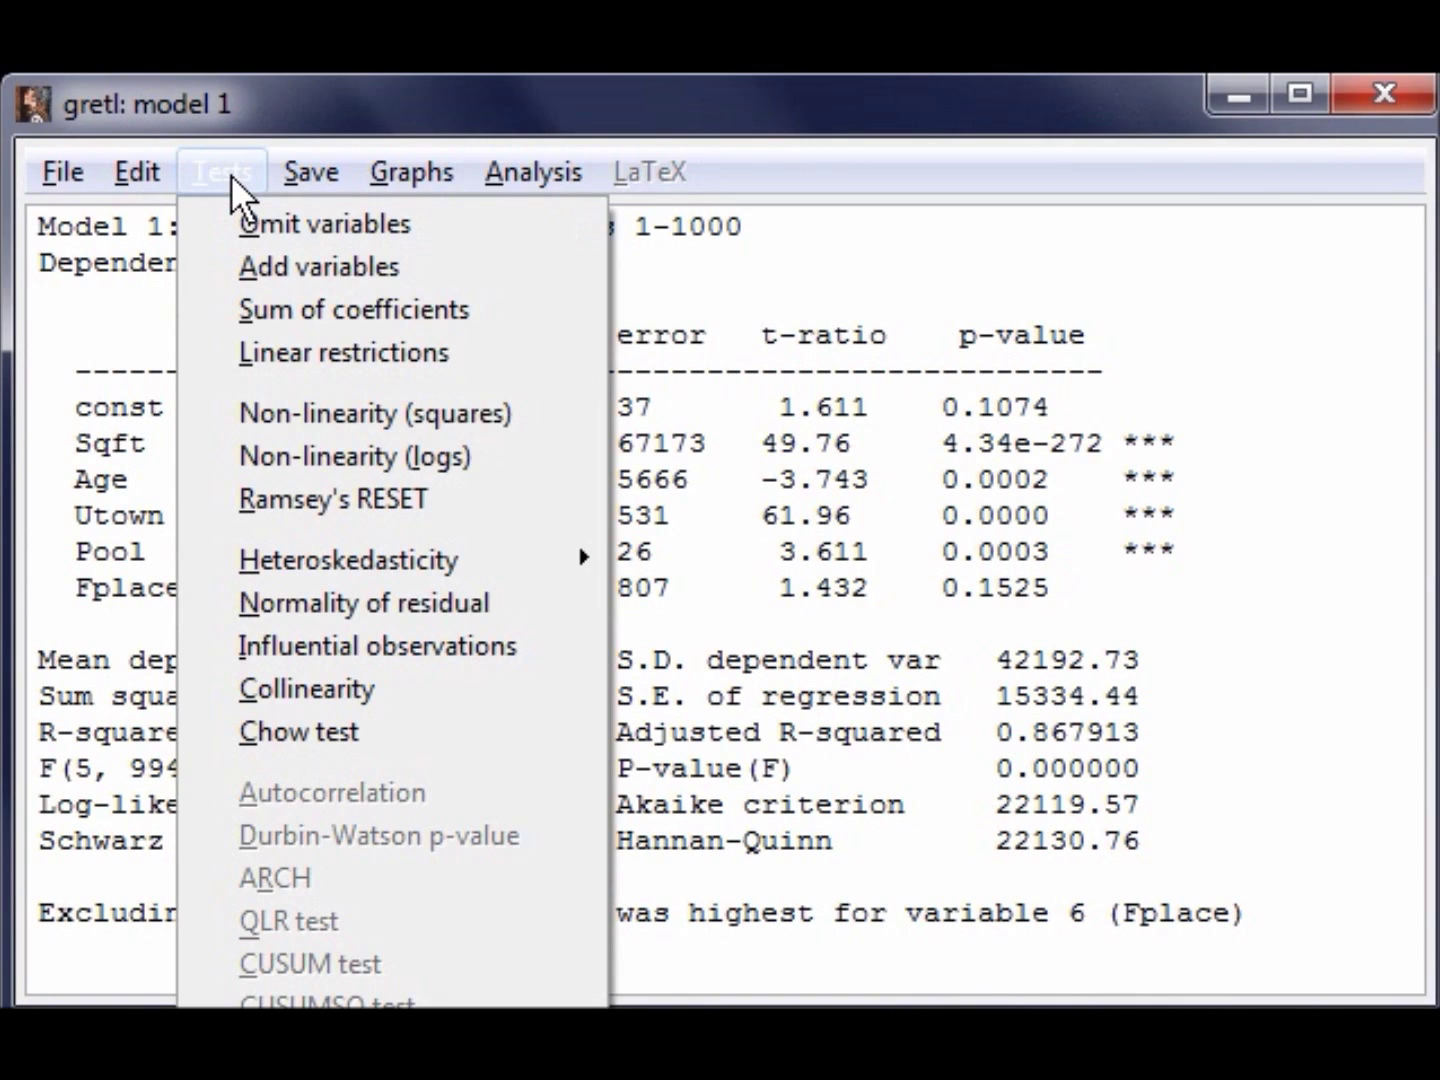
click(223, 488)
drag(70, 302, 486, 401)
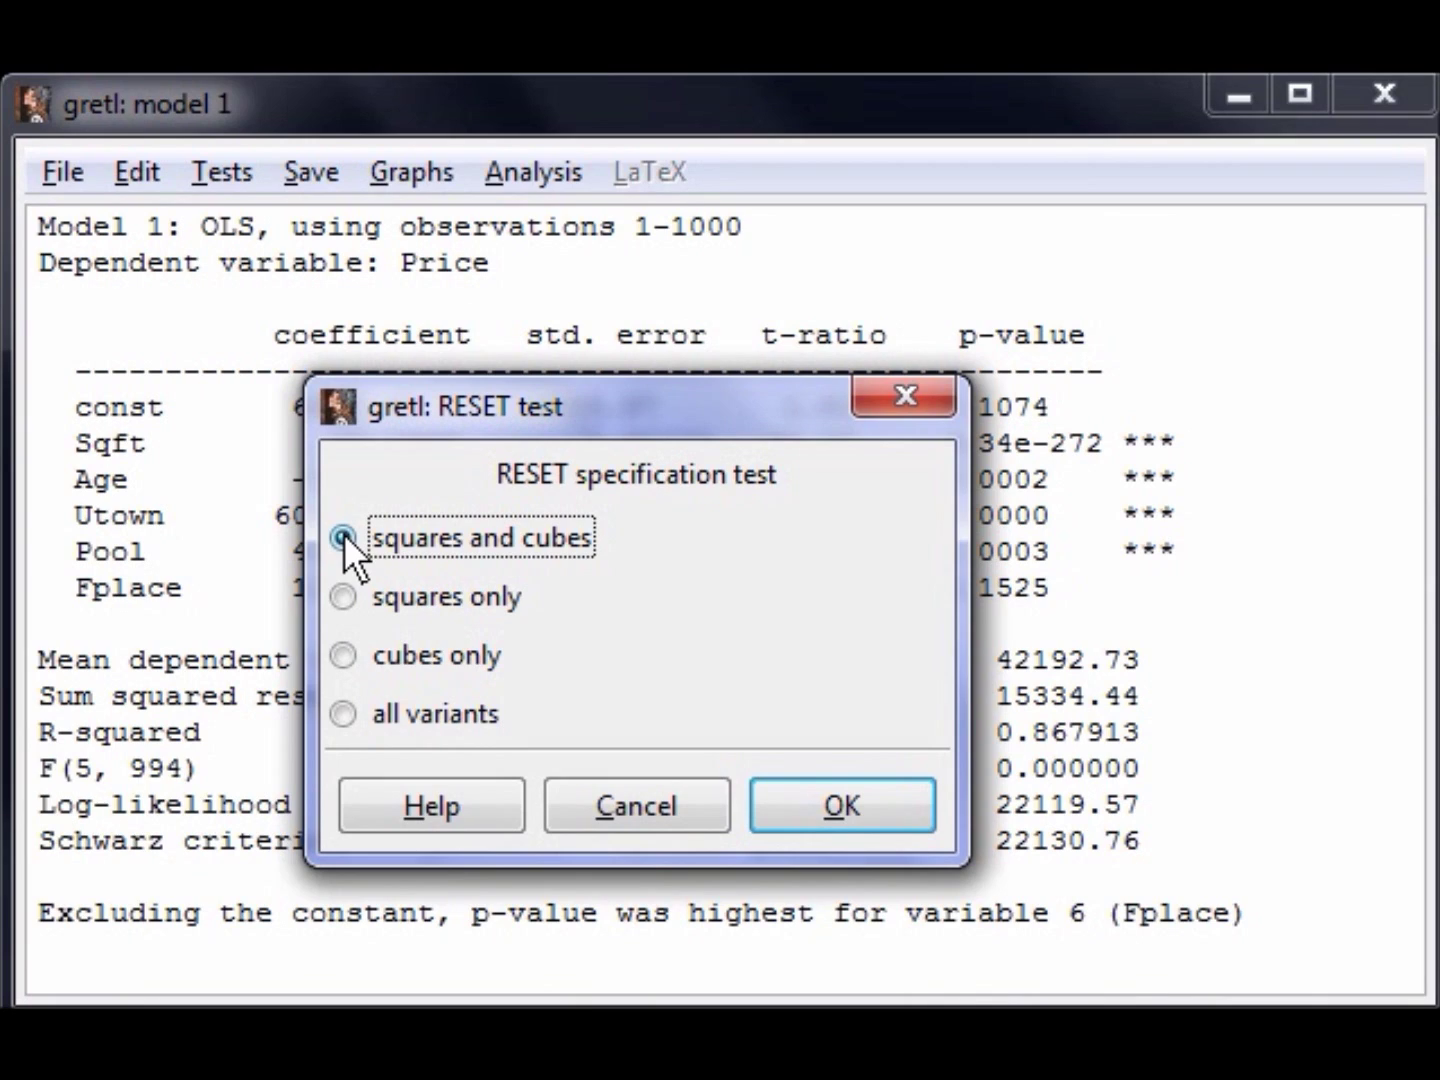
click(849, 807)
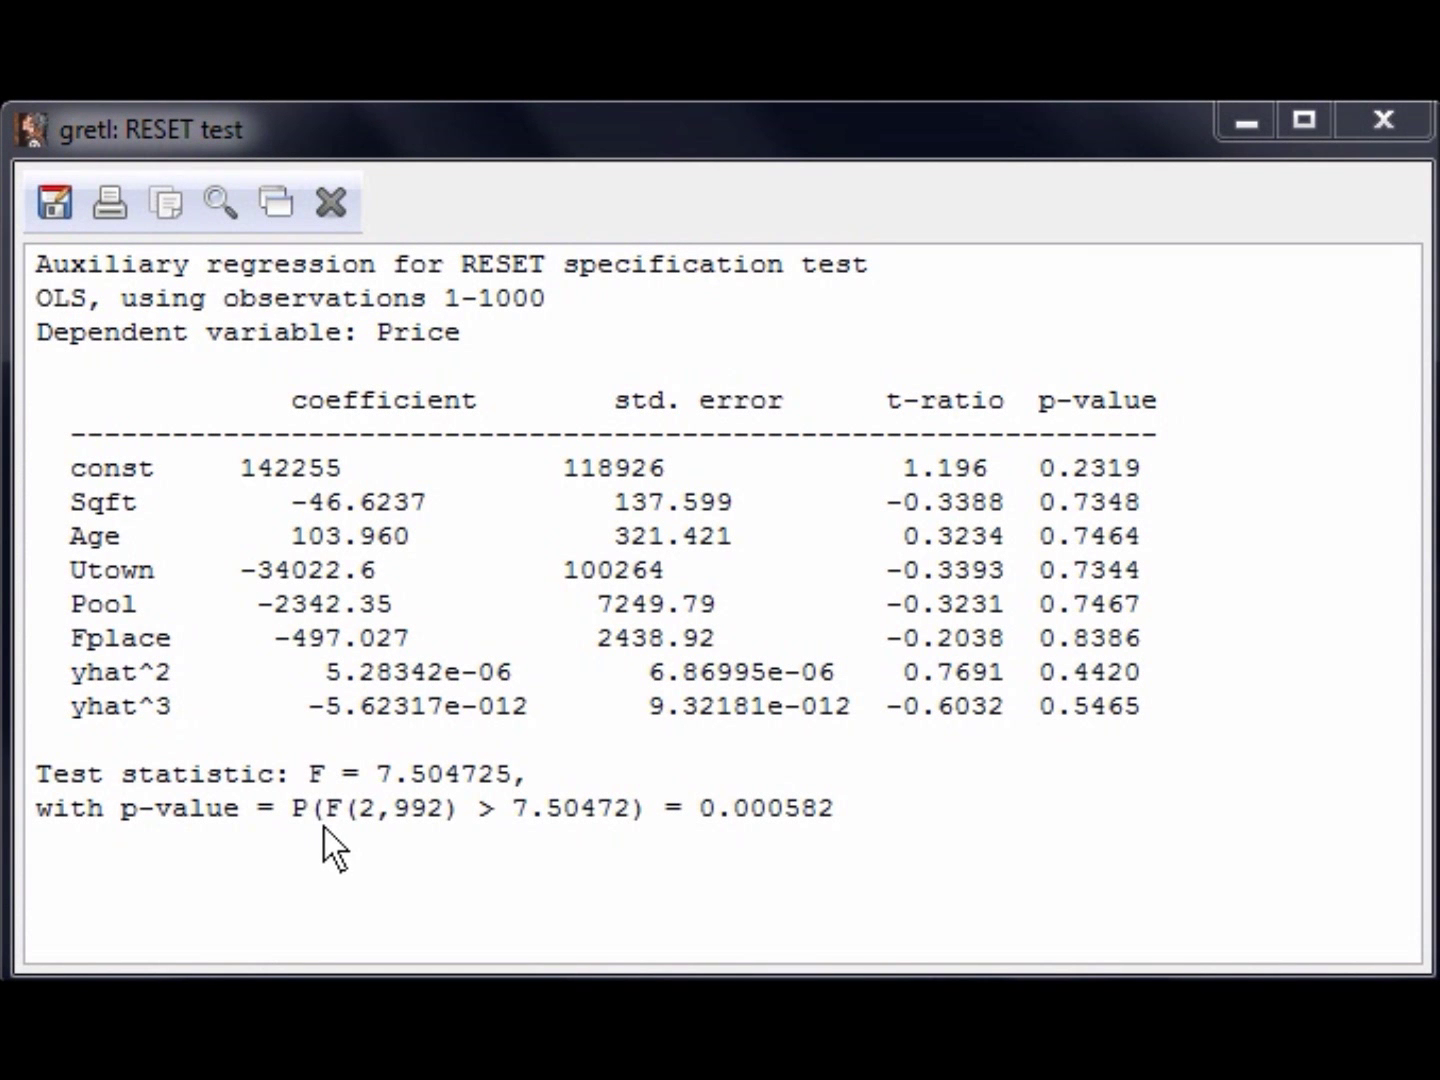
drag(312, 777, 420, 785)
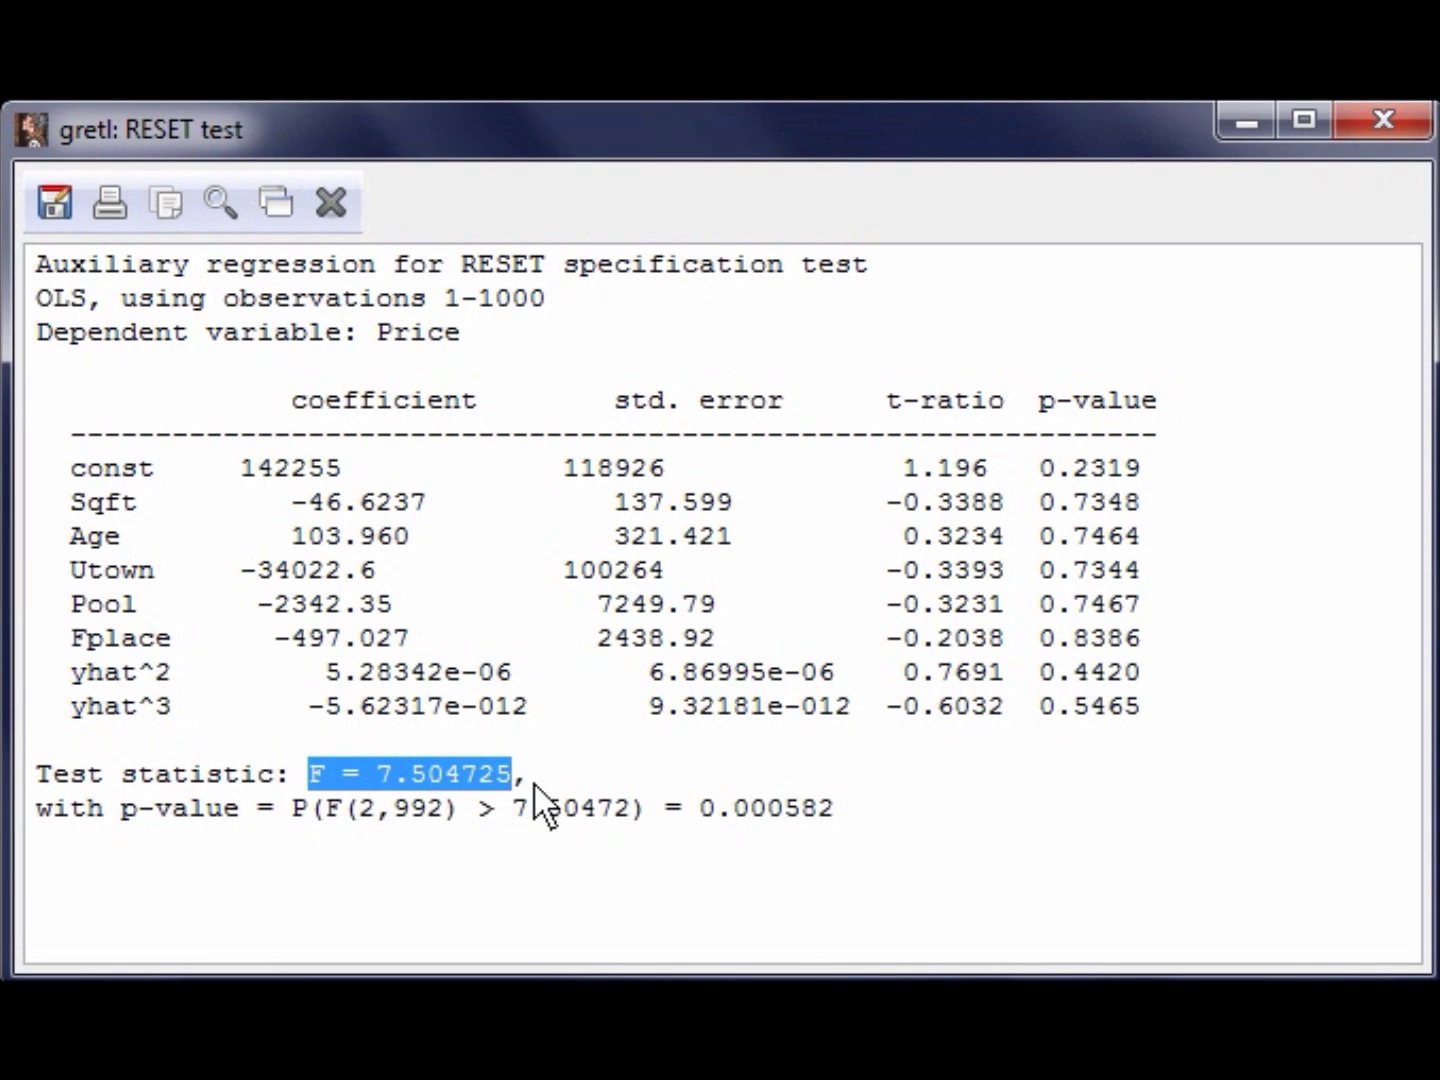
drag(697, 805, 716, 800)
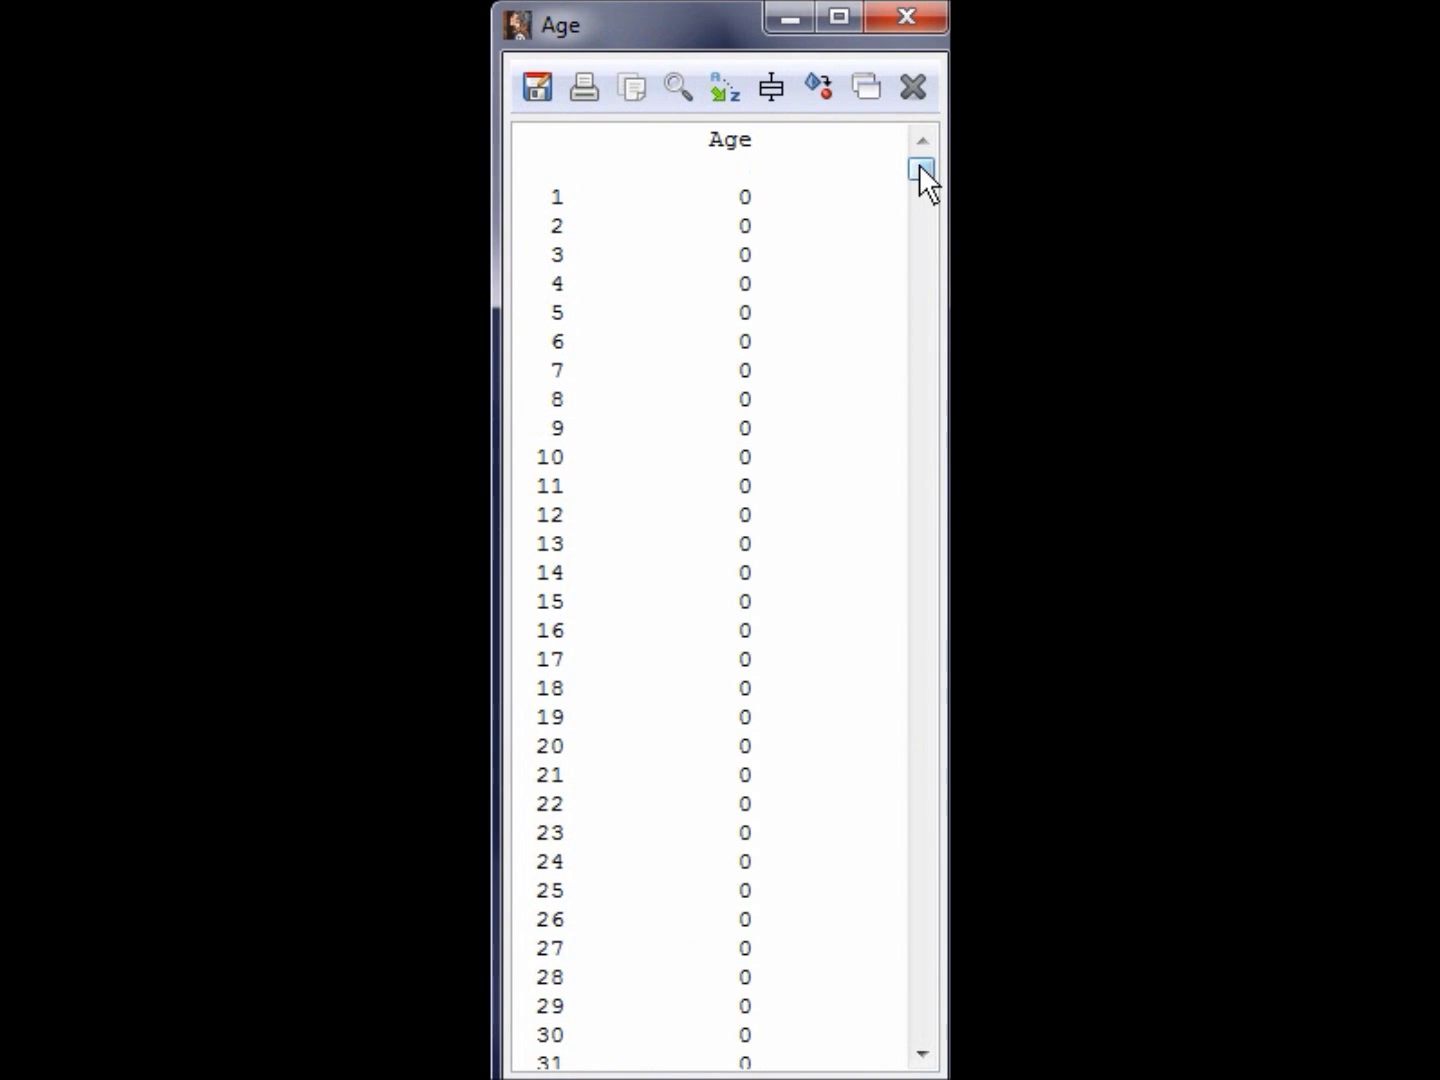
Step: Scroll through the Age values for observations 1–1000
drag(919, 166, 923, 1061)
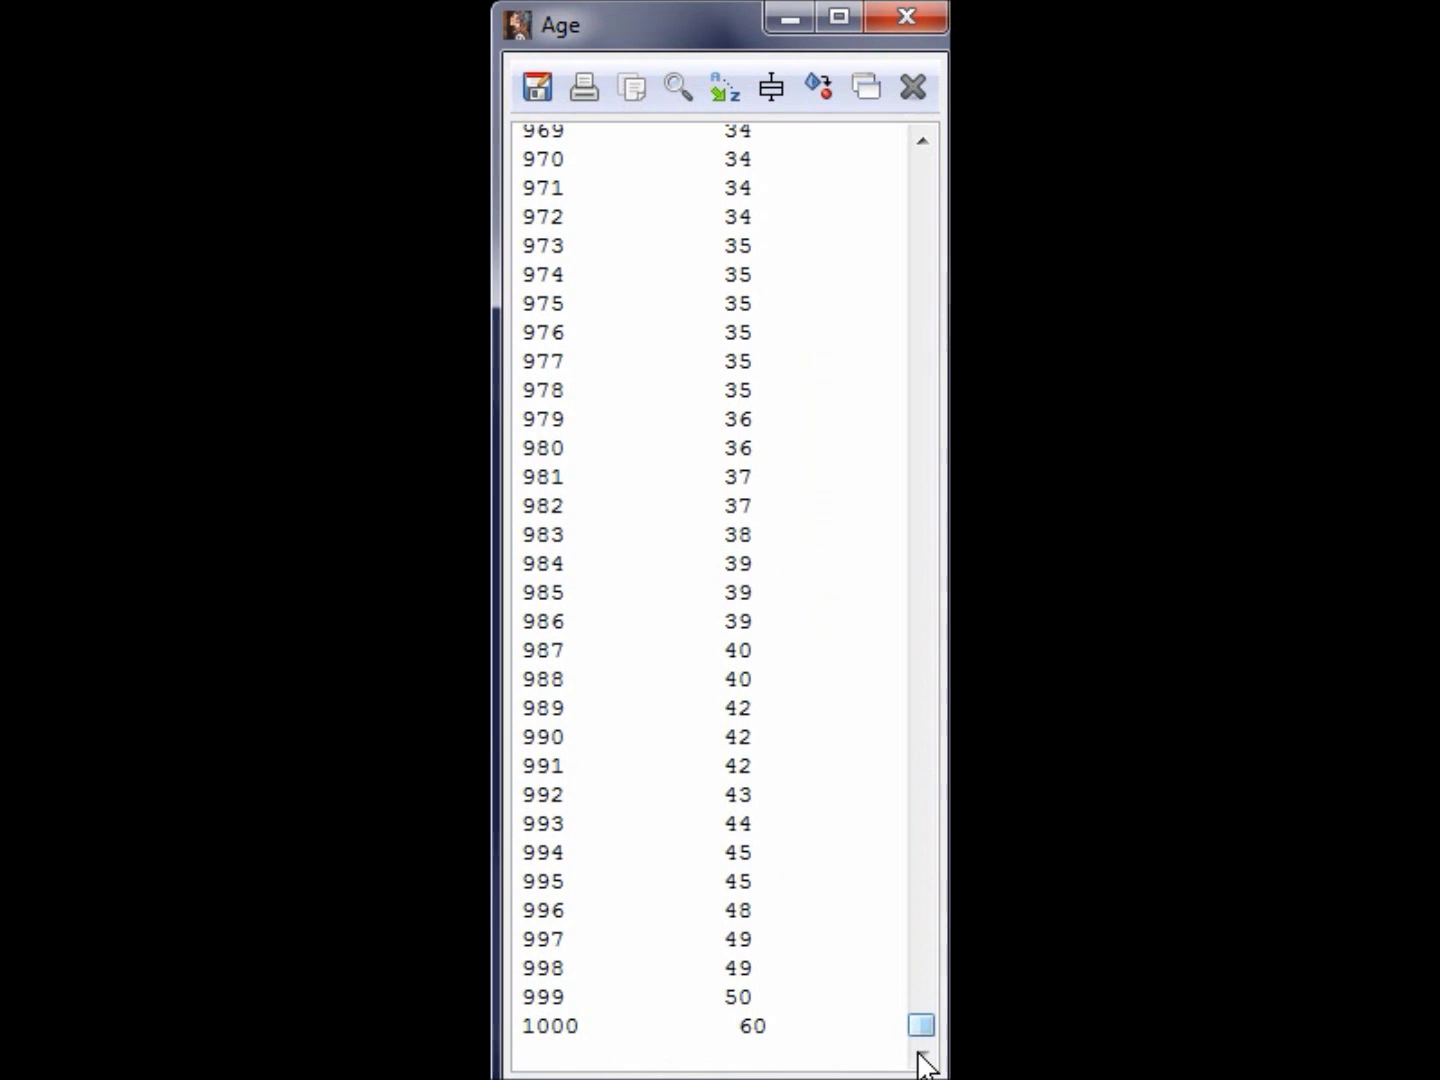
drag(919, 1030, 906, 746)
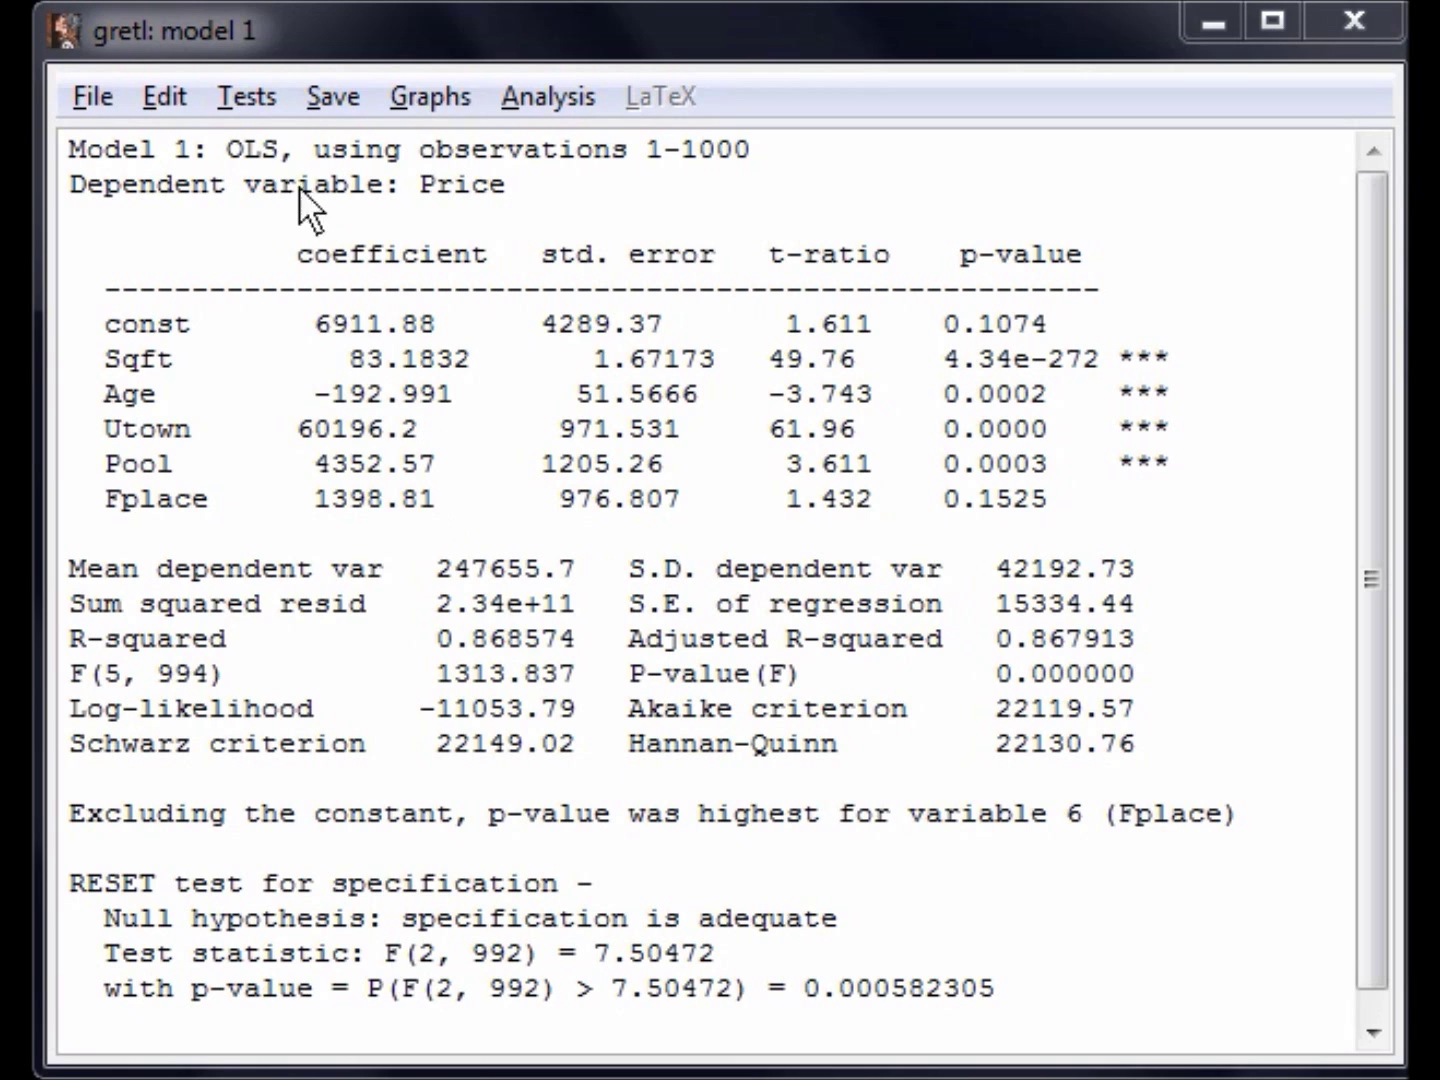
Step: Run a Chow test on Model 1 with the sample split at observation 671
click(250, 98)
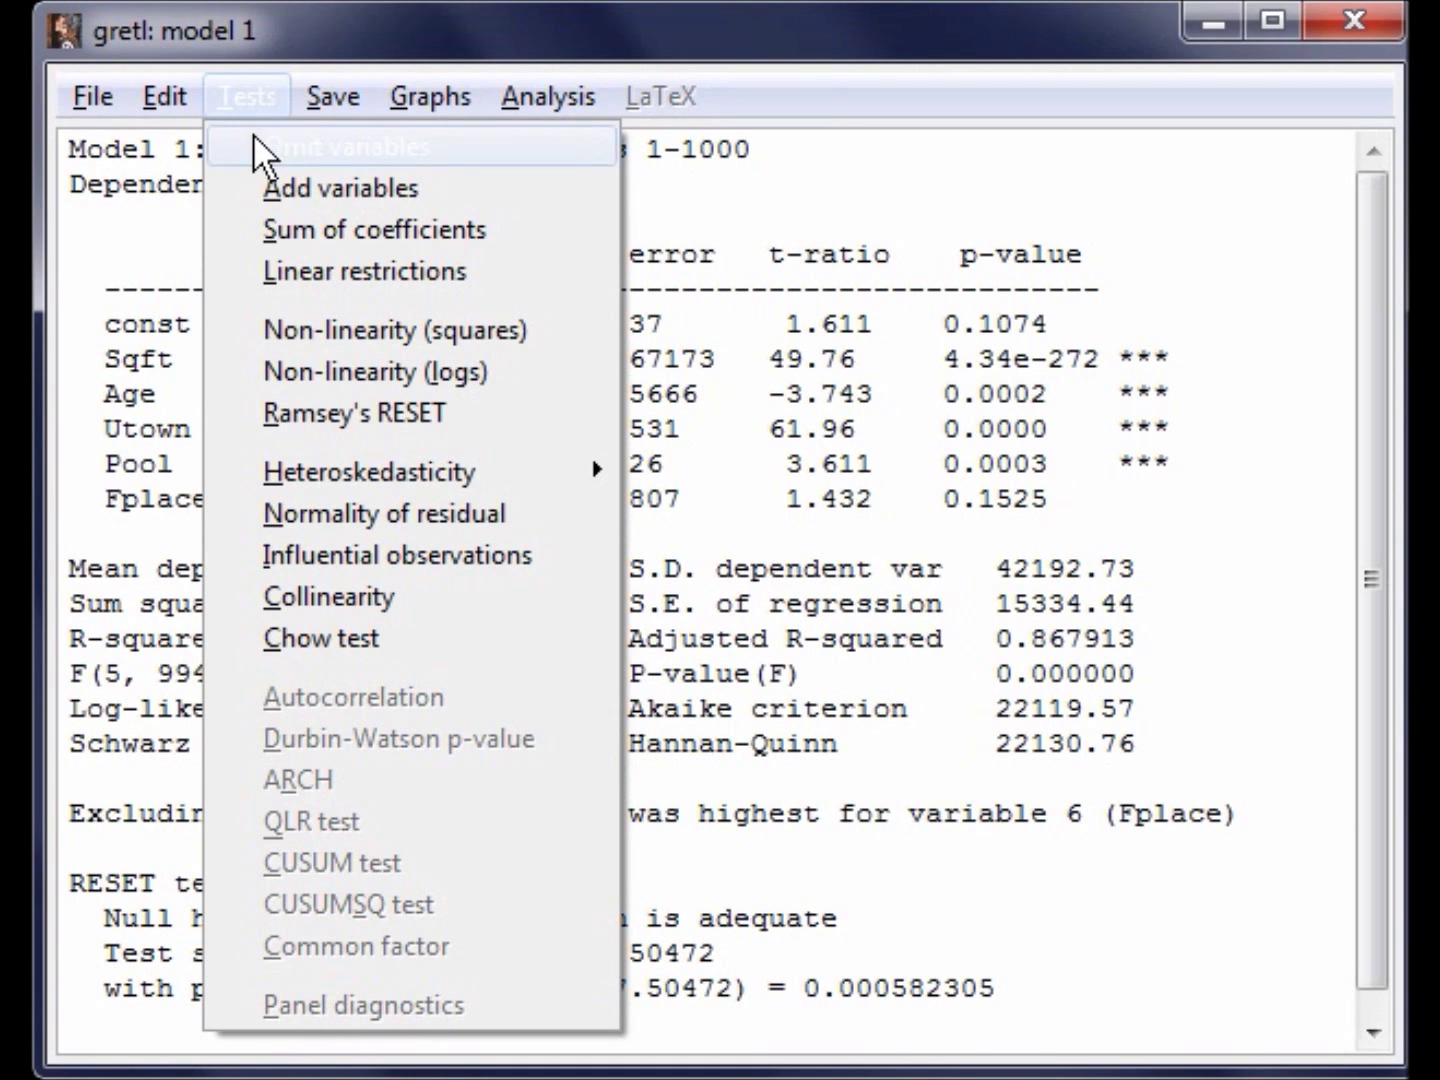
click(336, 638)
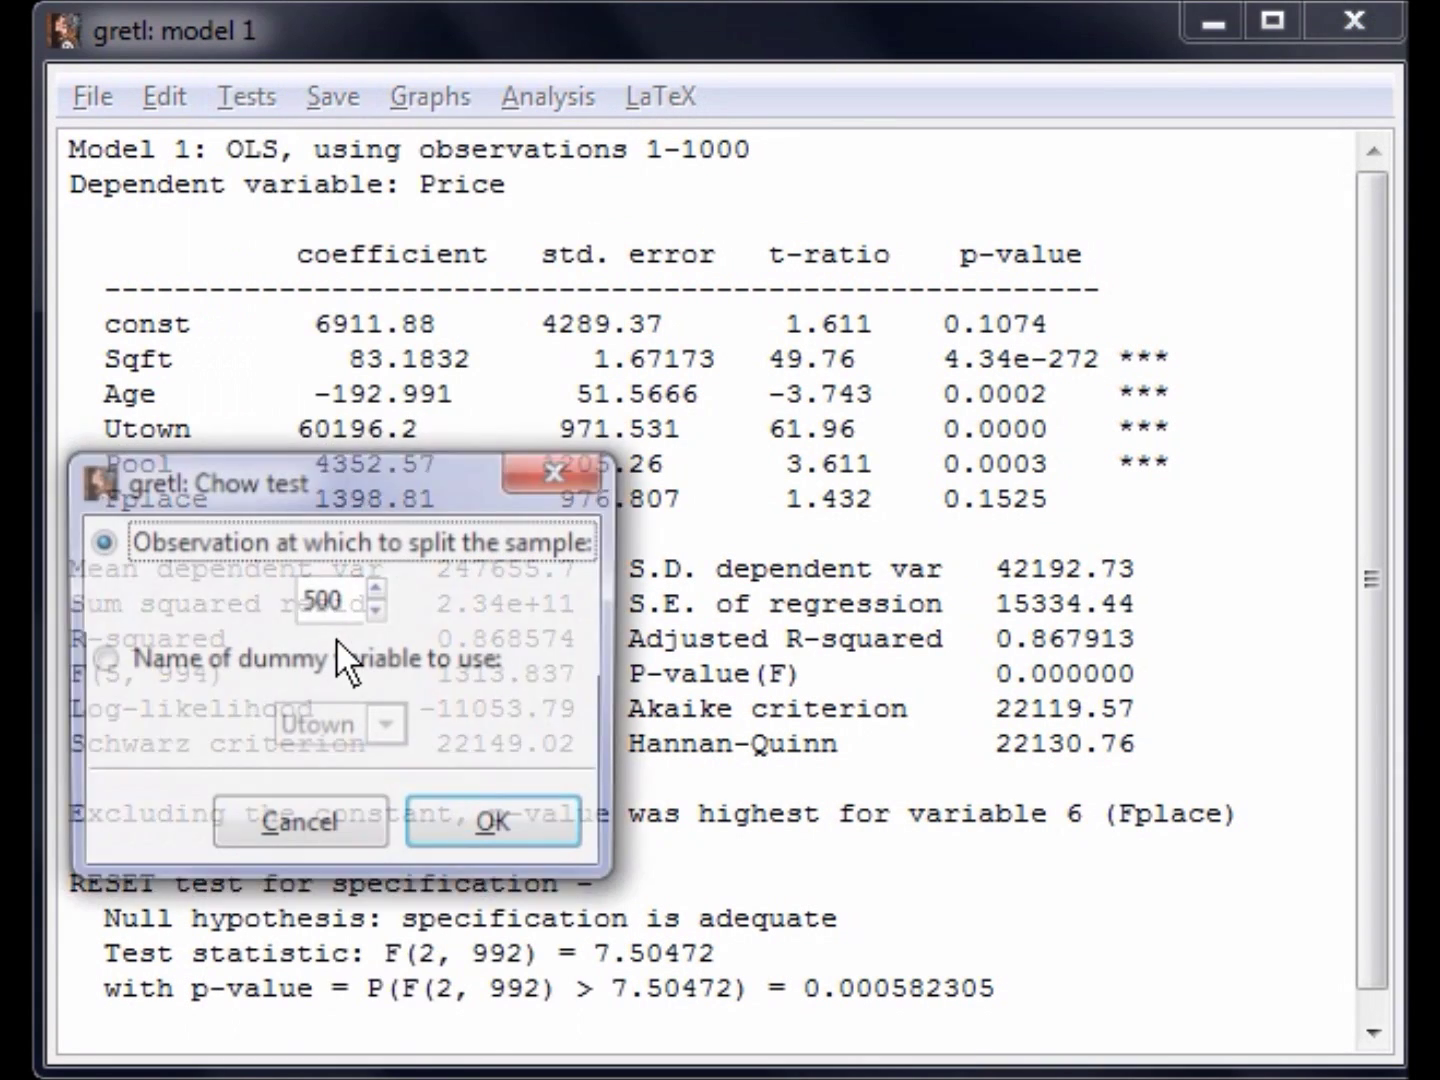
drag(365, 500, 637, 347)
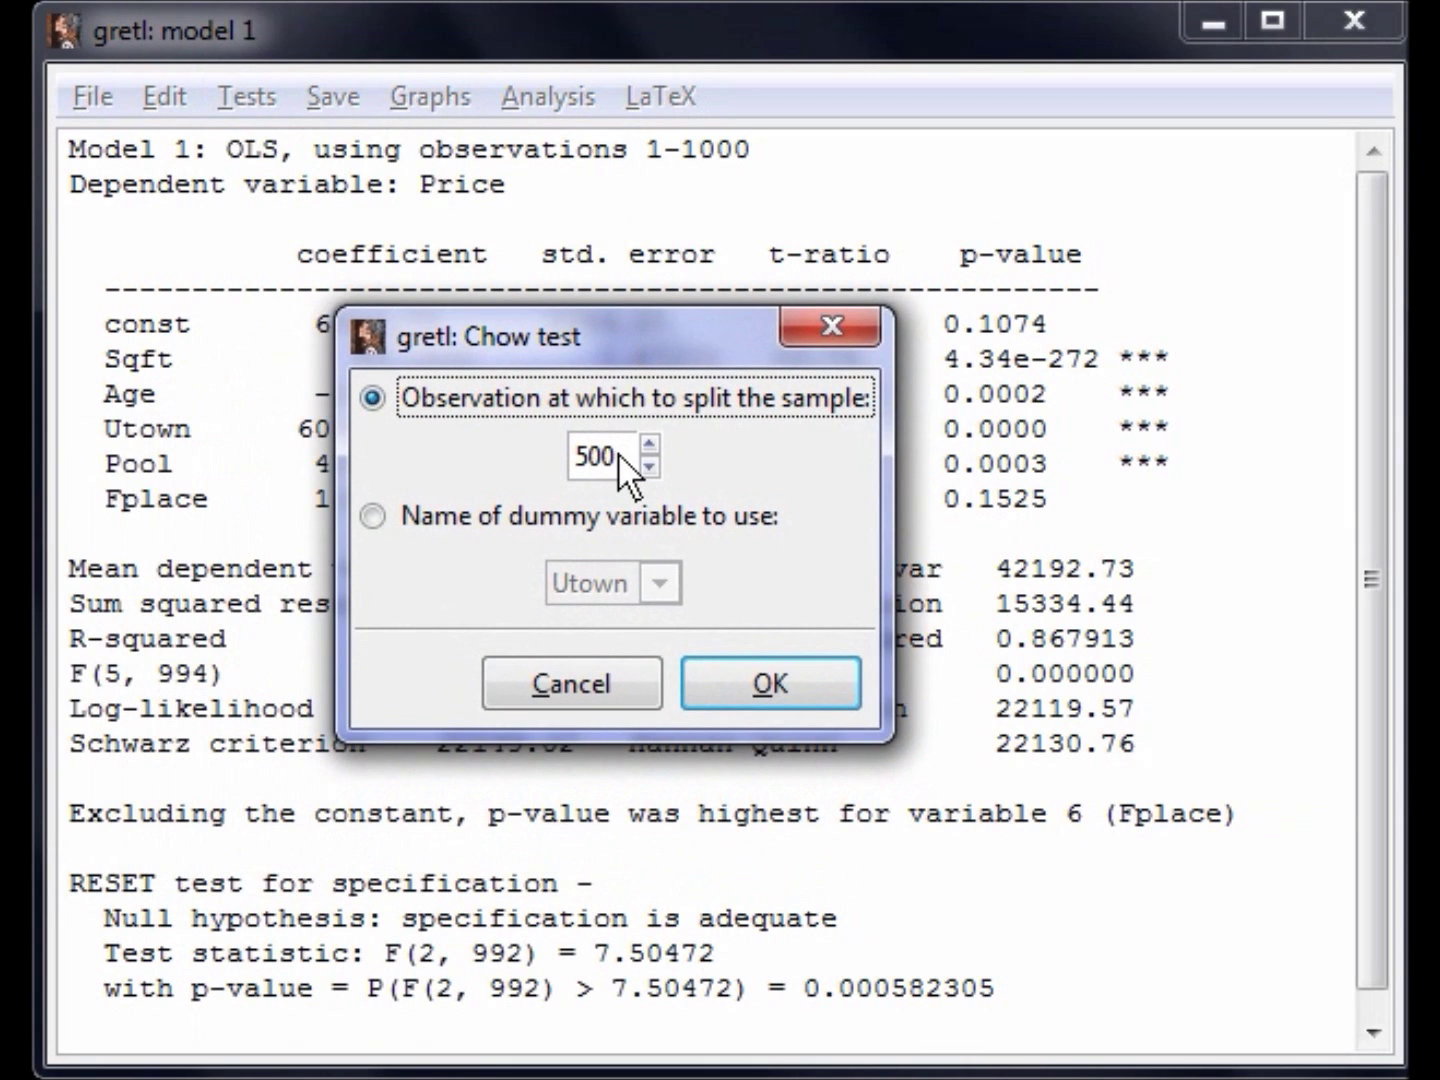
drag(617, 452, 562, 461)
text(671)
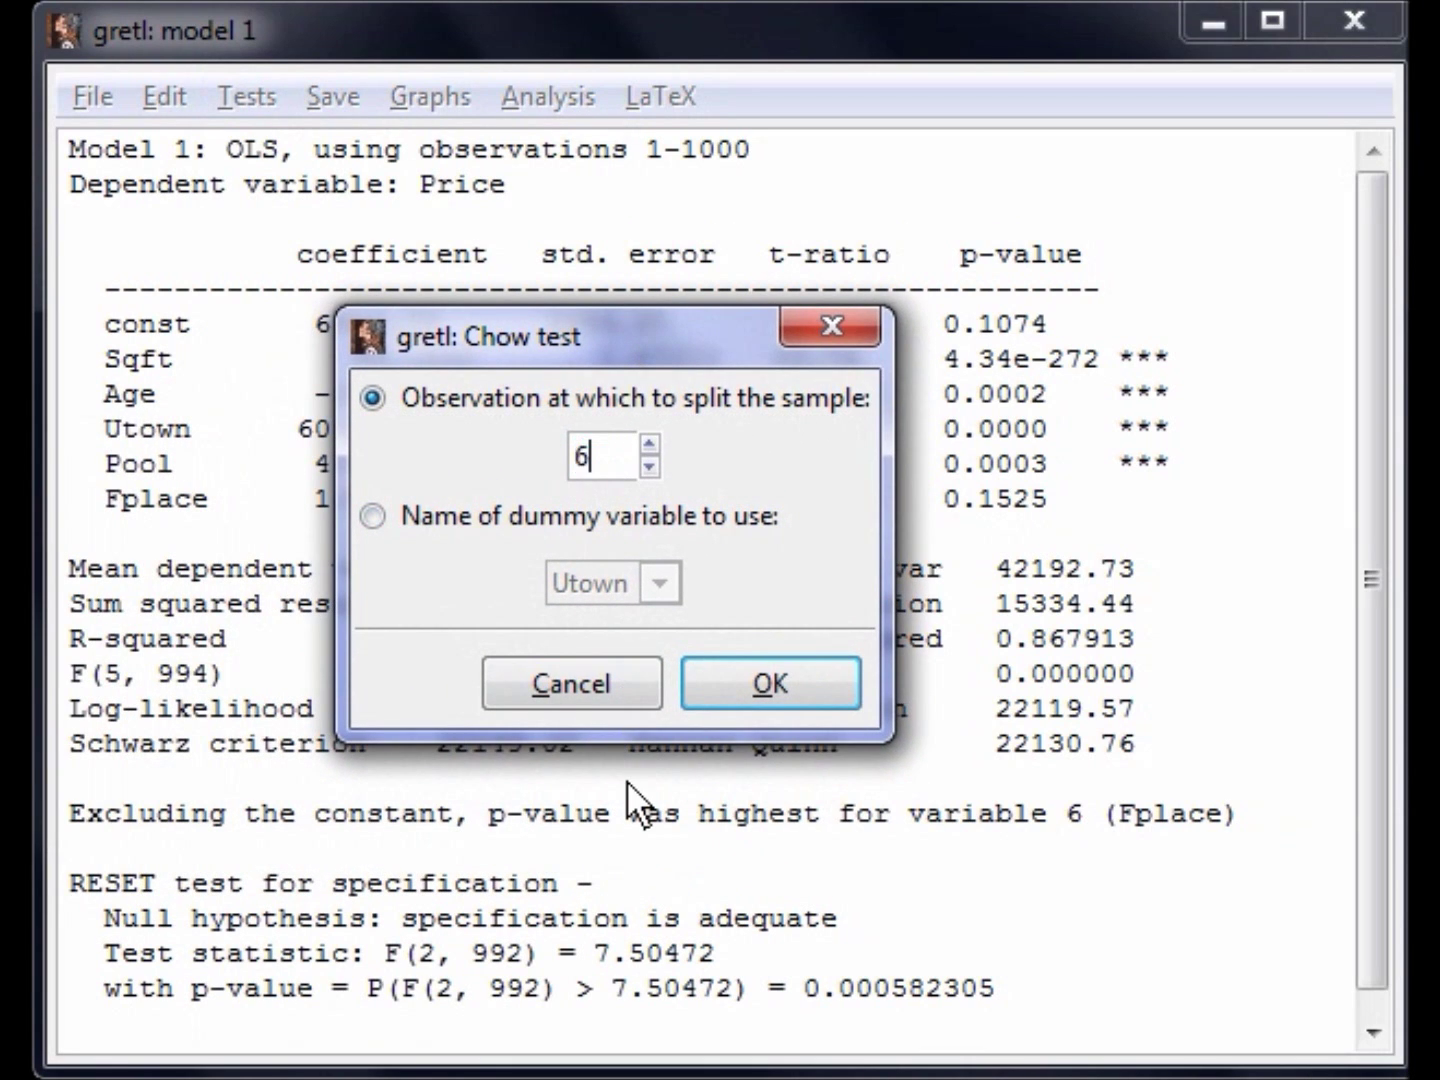
click(762, 686)
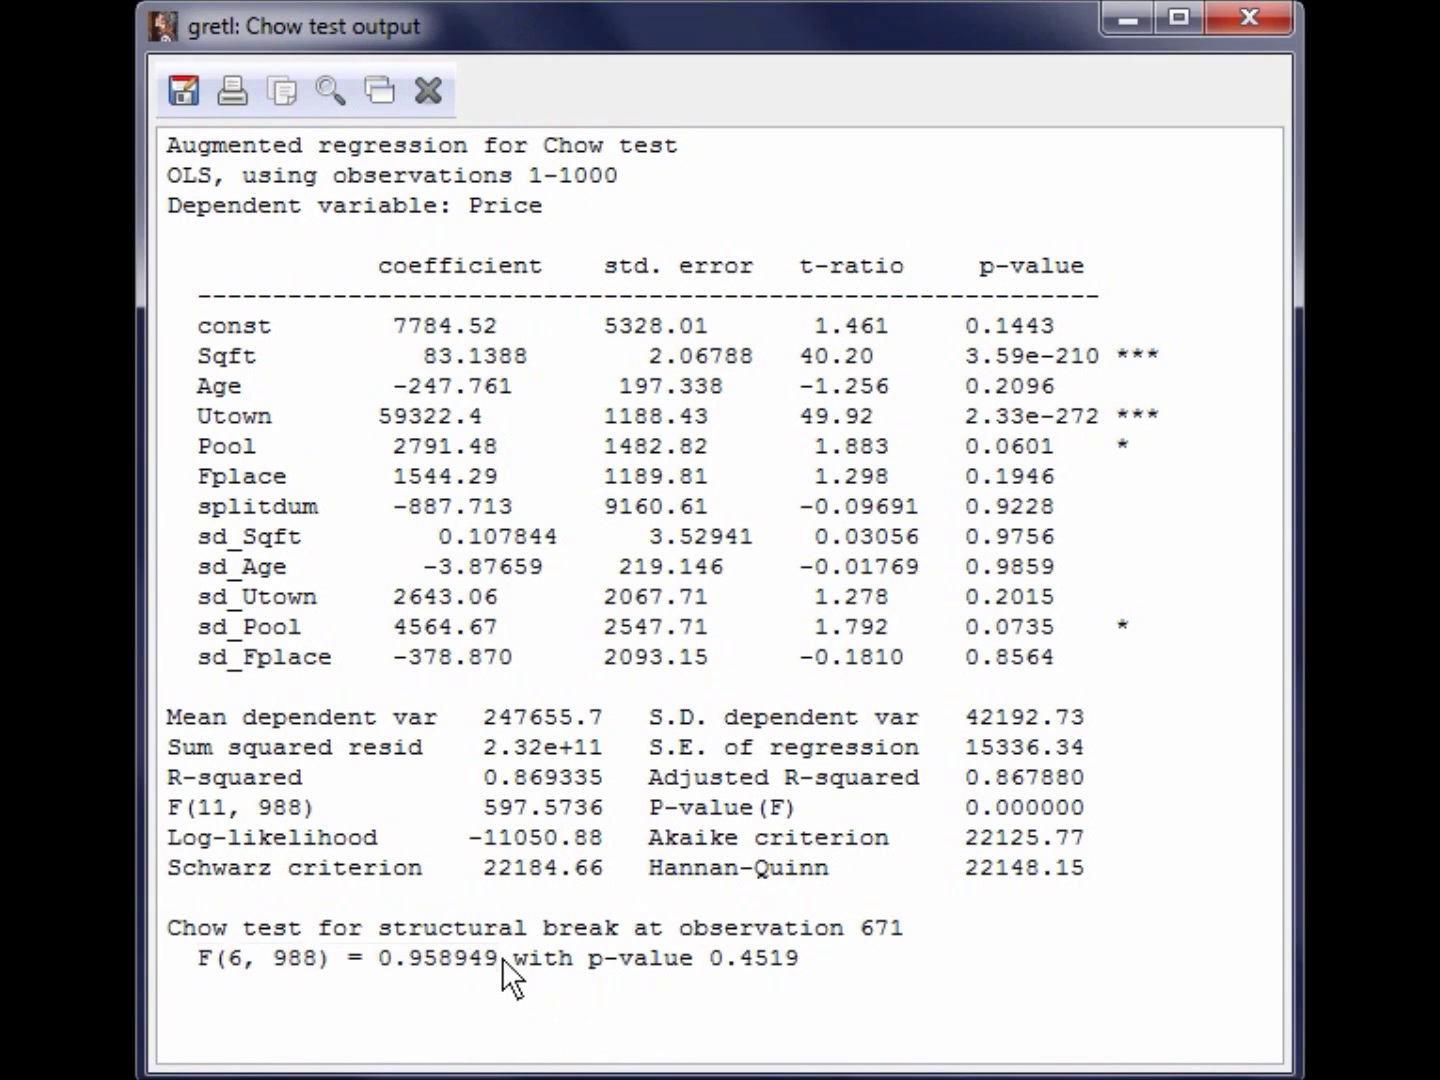
Step: Highlight the Chow test's F(6, 988) = 0.958949 statistic and its 0.4519 p-value
drag(500, 965, 361, 963)
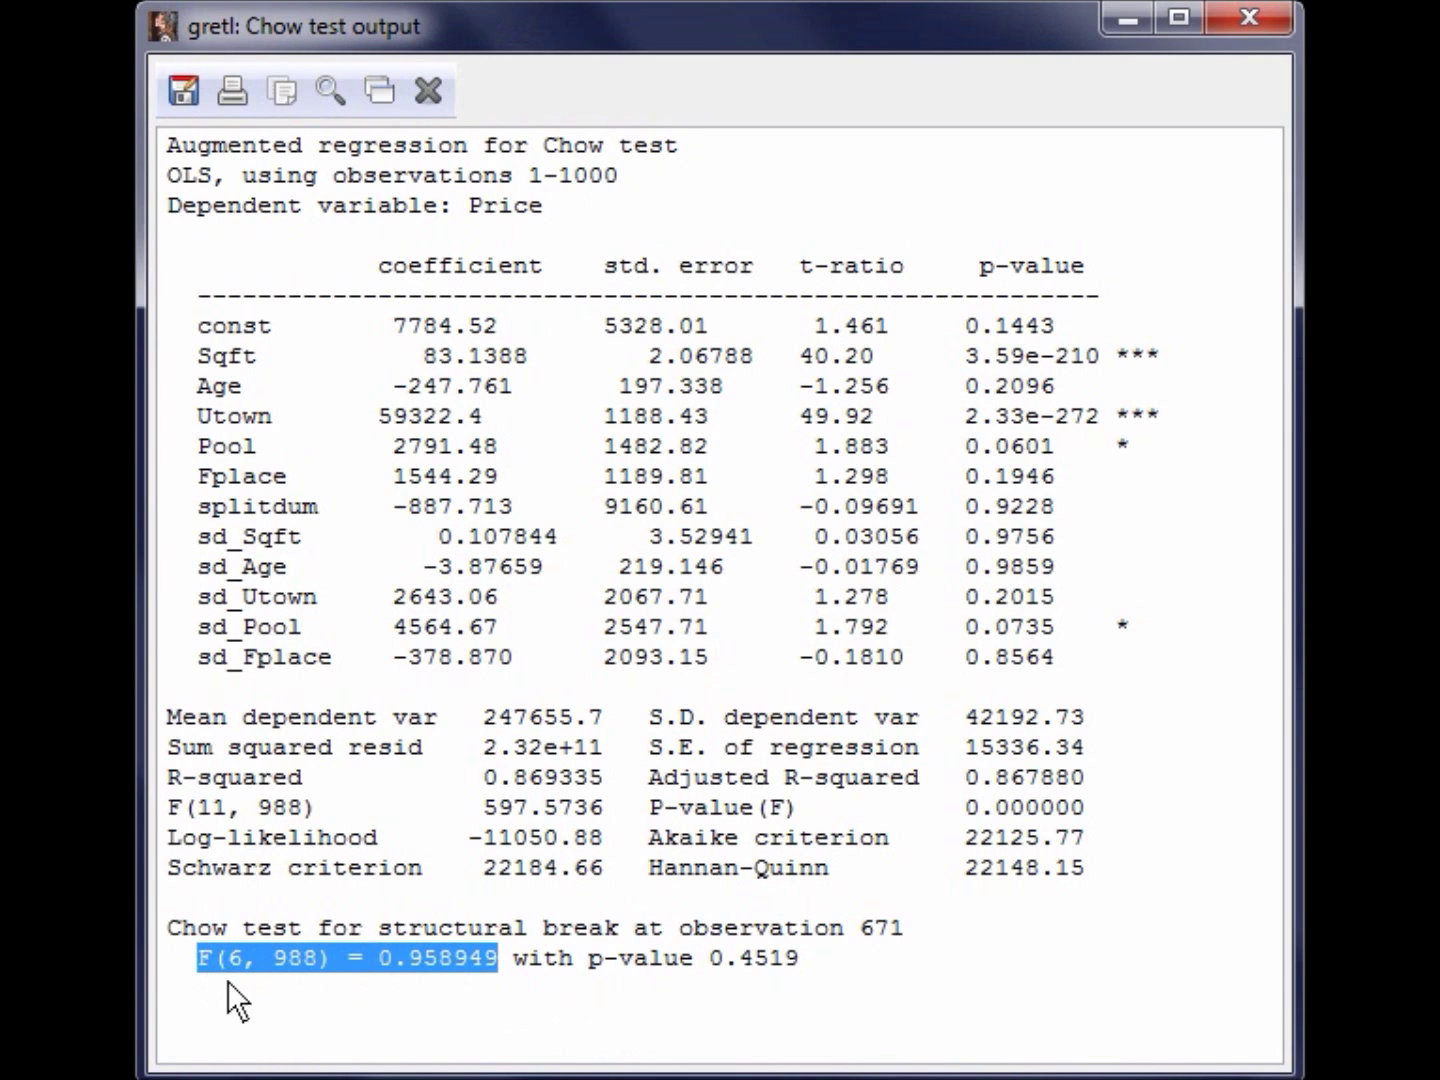
drag(807, 973, 728, 956)
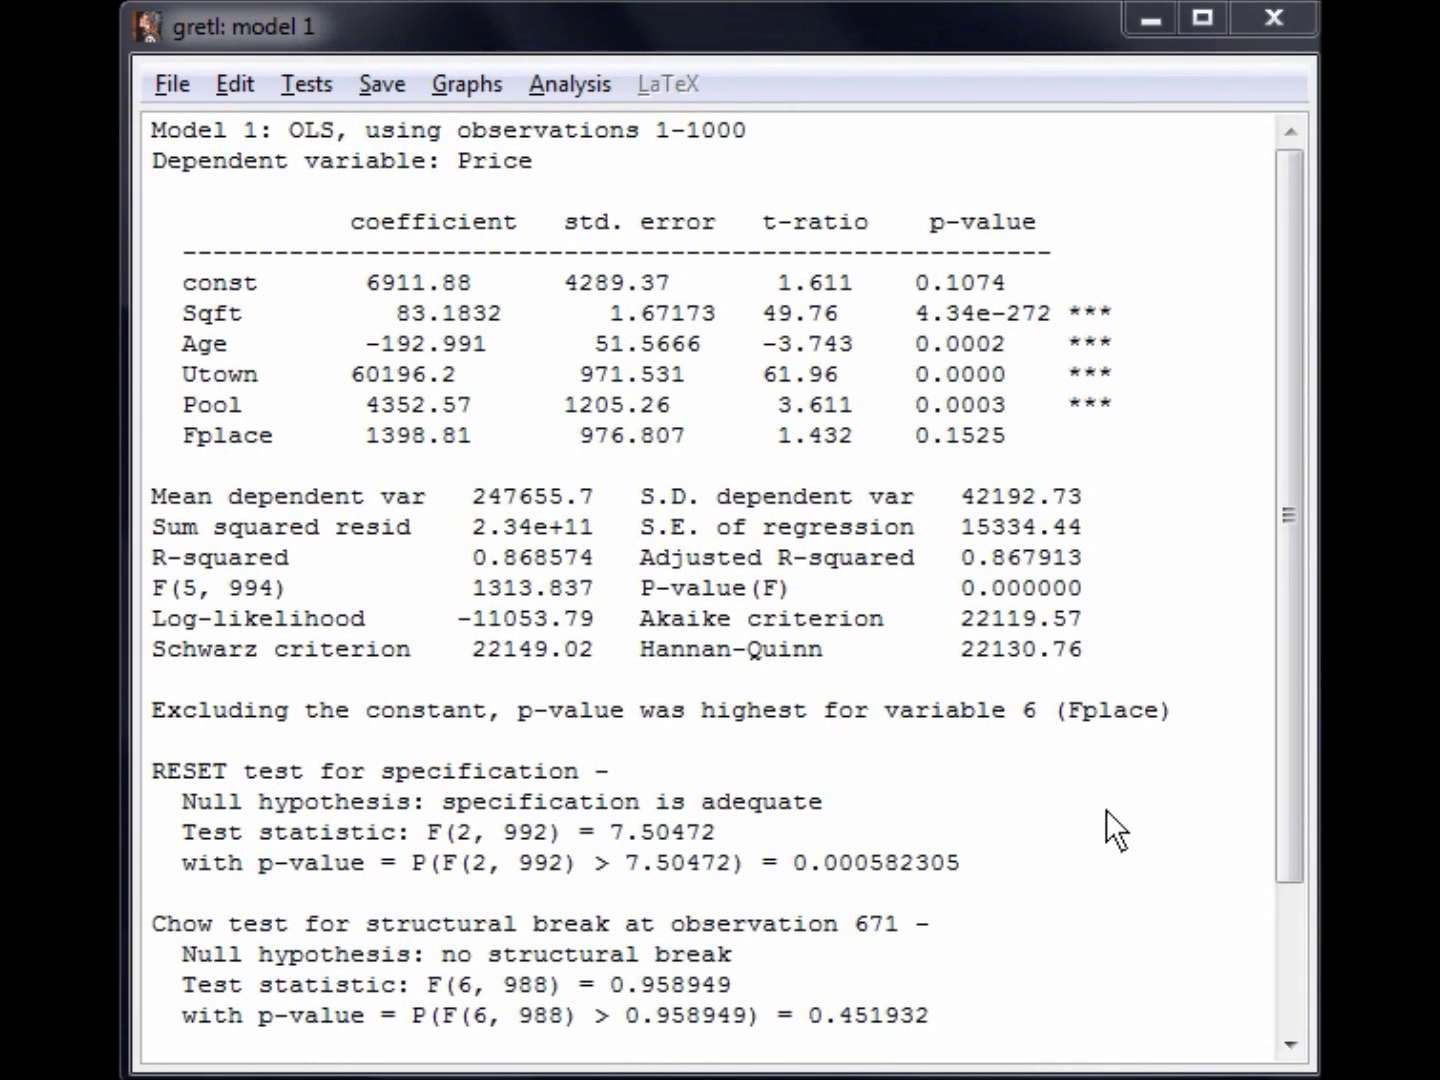
Step: Go to the Heteroskedasticity tests in Model 1's Tests menu for White's test
click(299, 85)
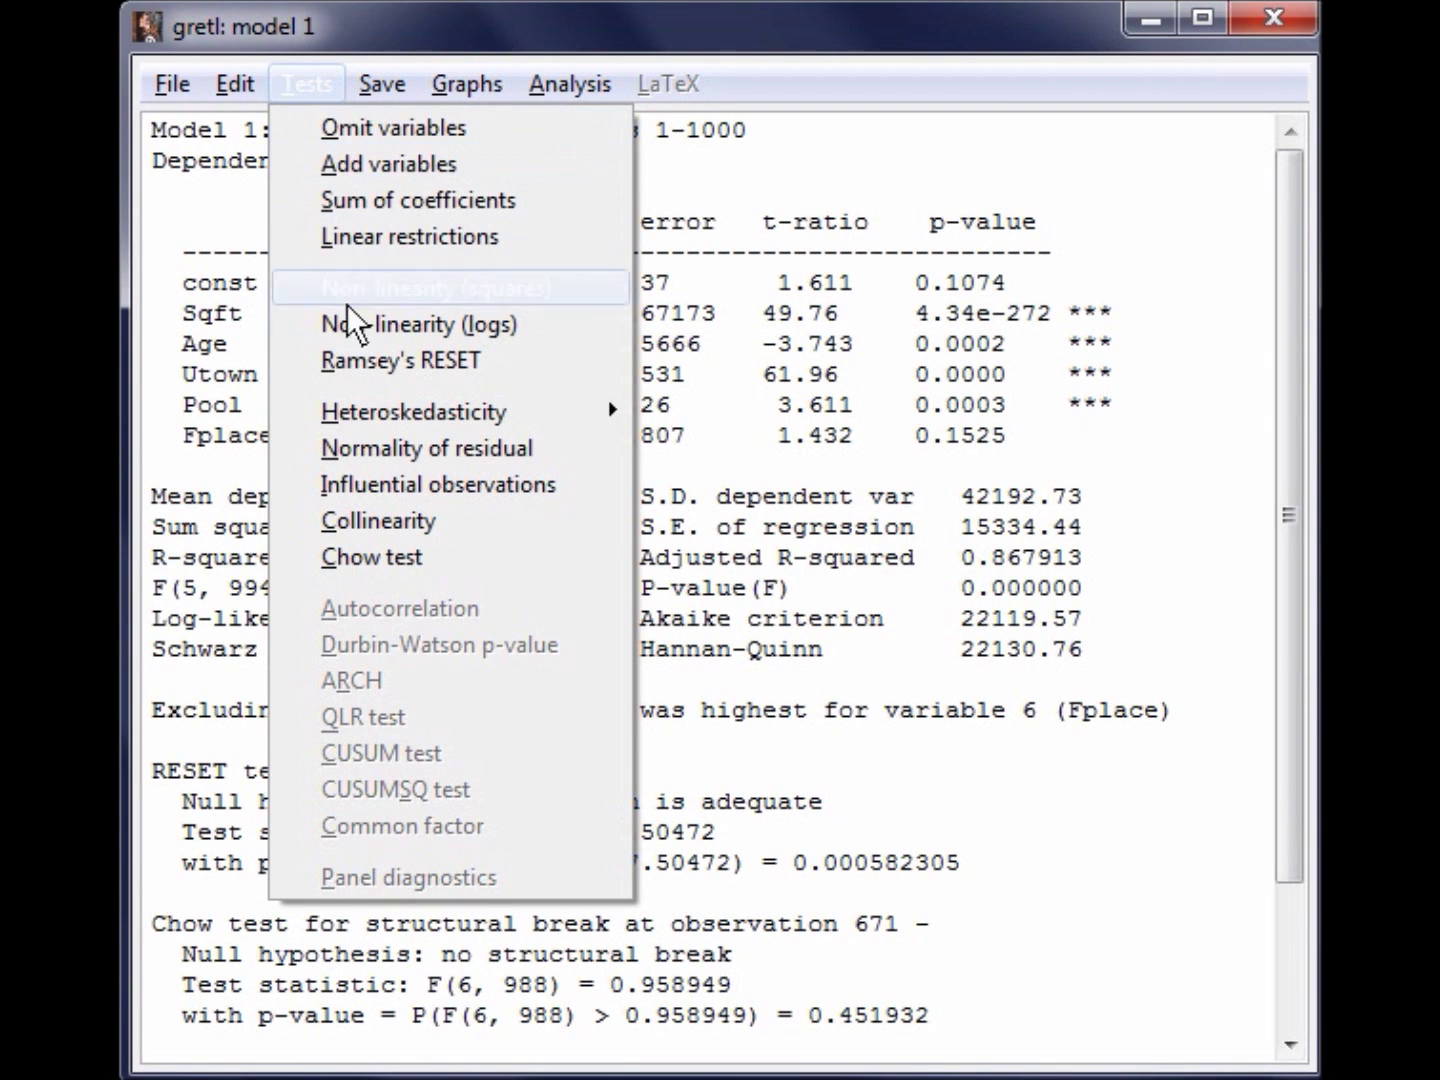
mouse_move(389, 400)
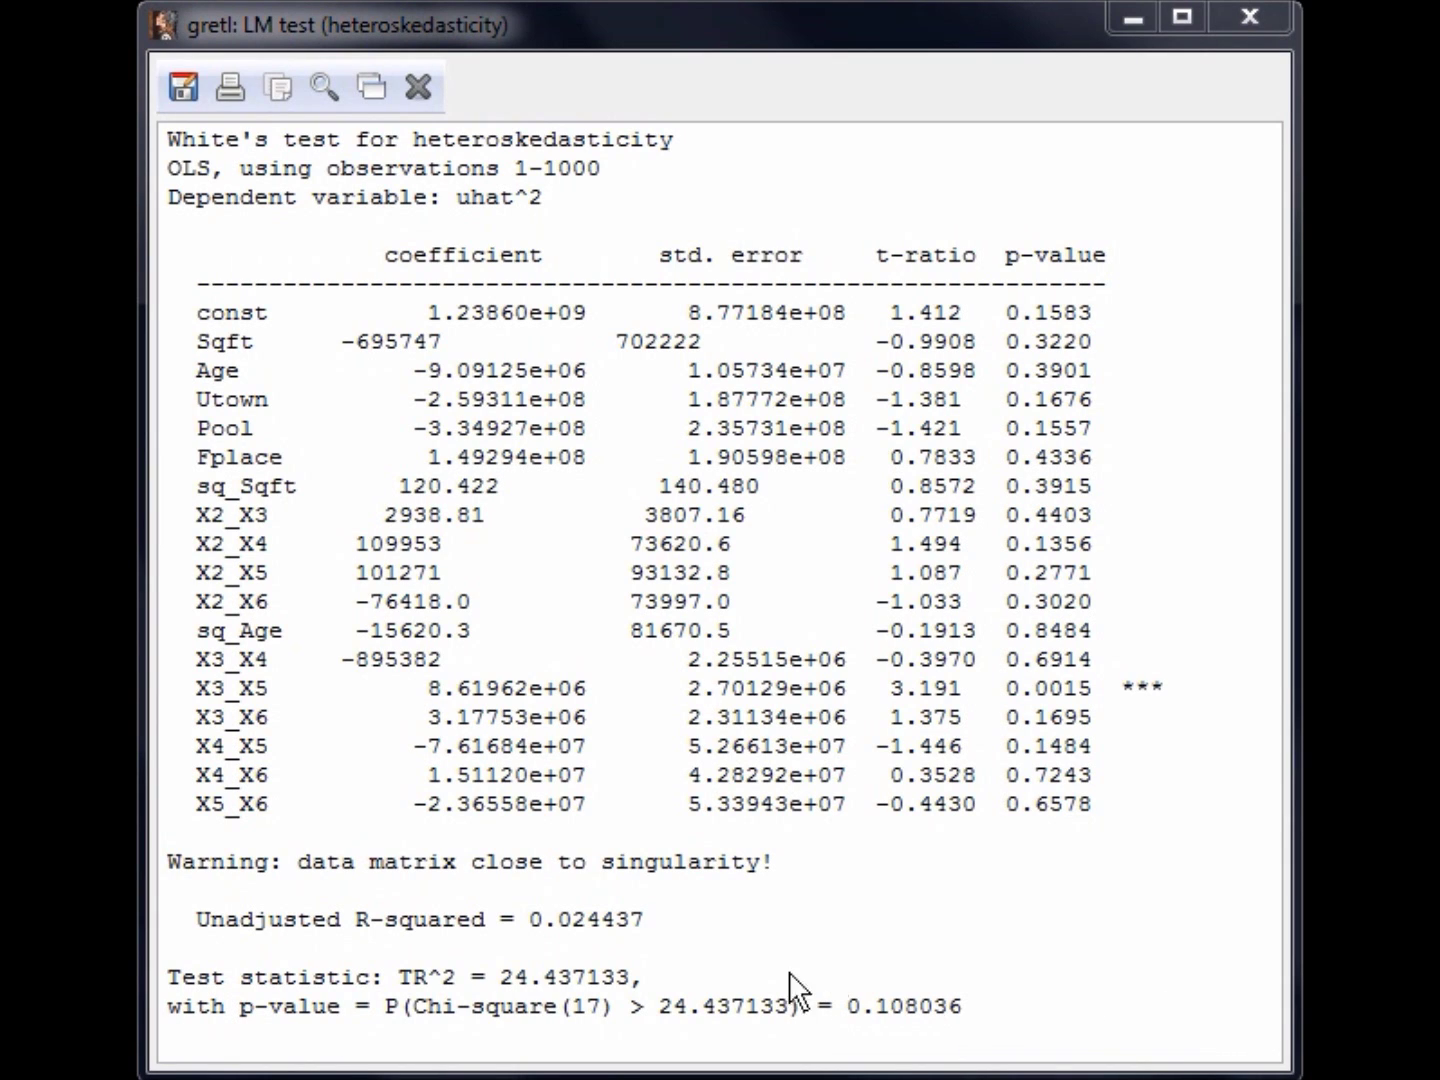
Step: Highlight White's test statistic 24.437133, its p-value 0.108036 and the data-matrix singularity warning
drag(630, 976, 550, 974)
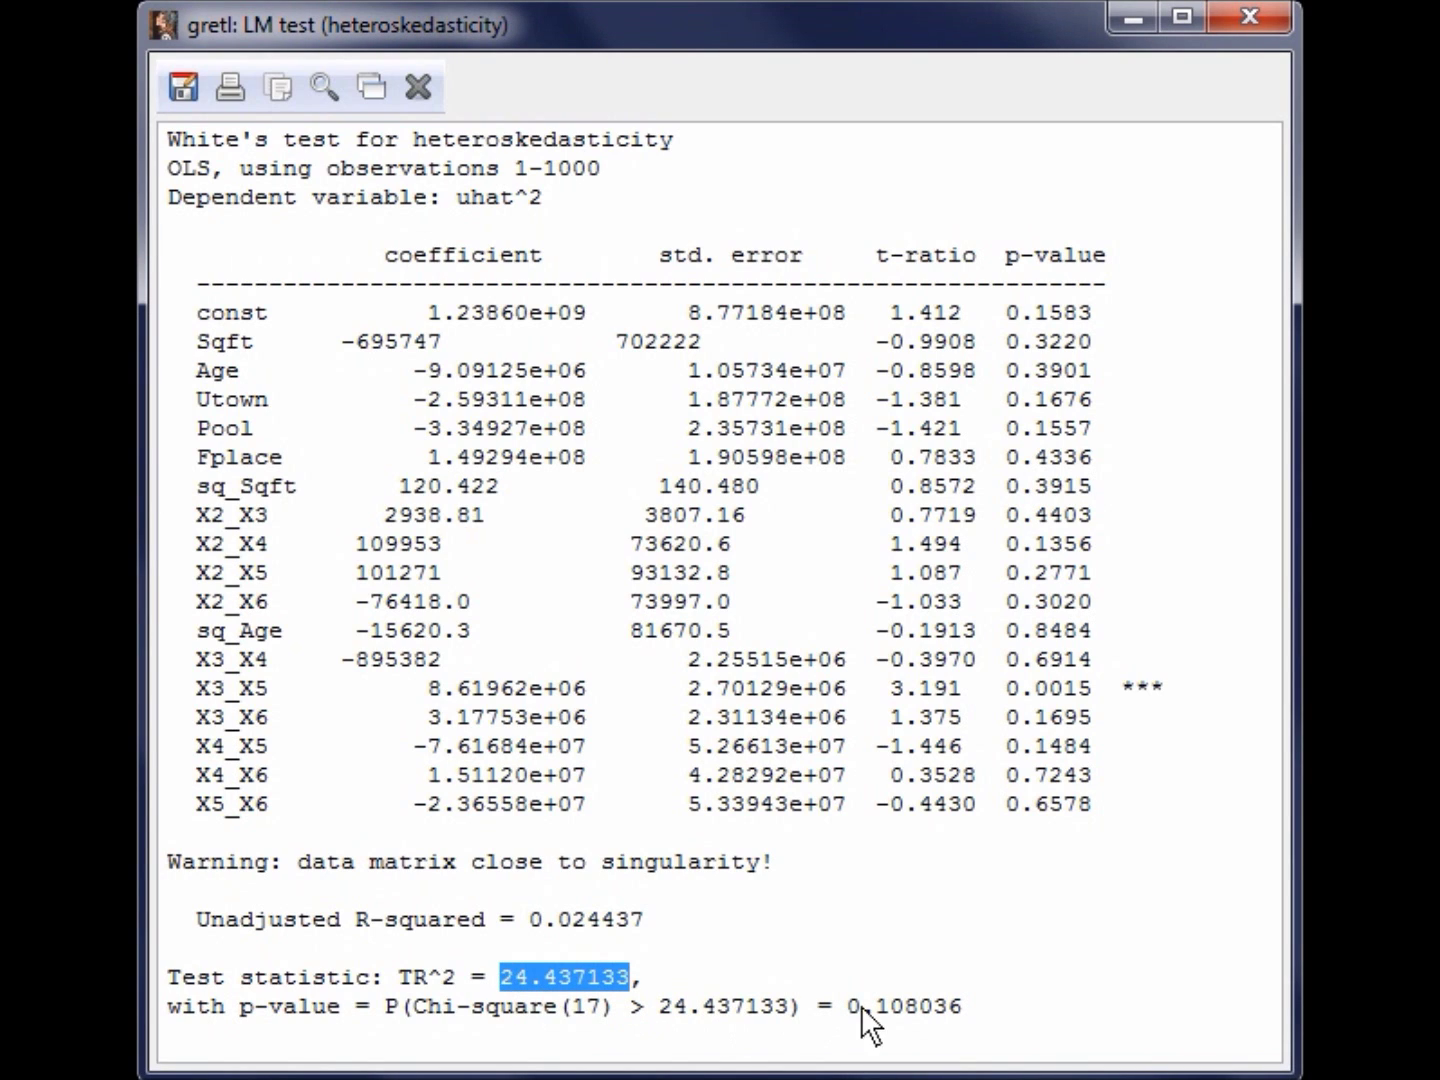
click(962, 1003)
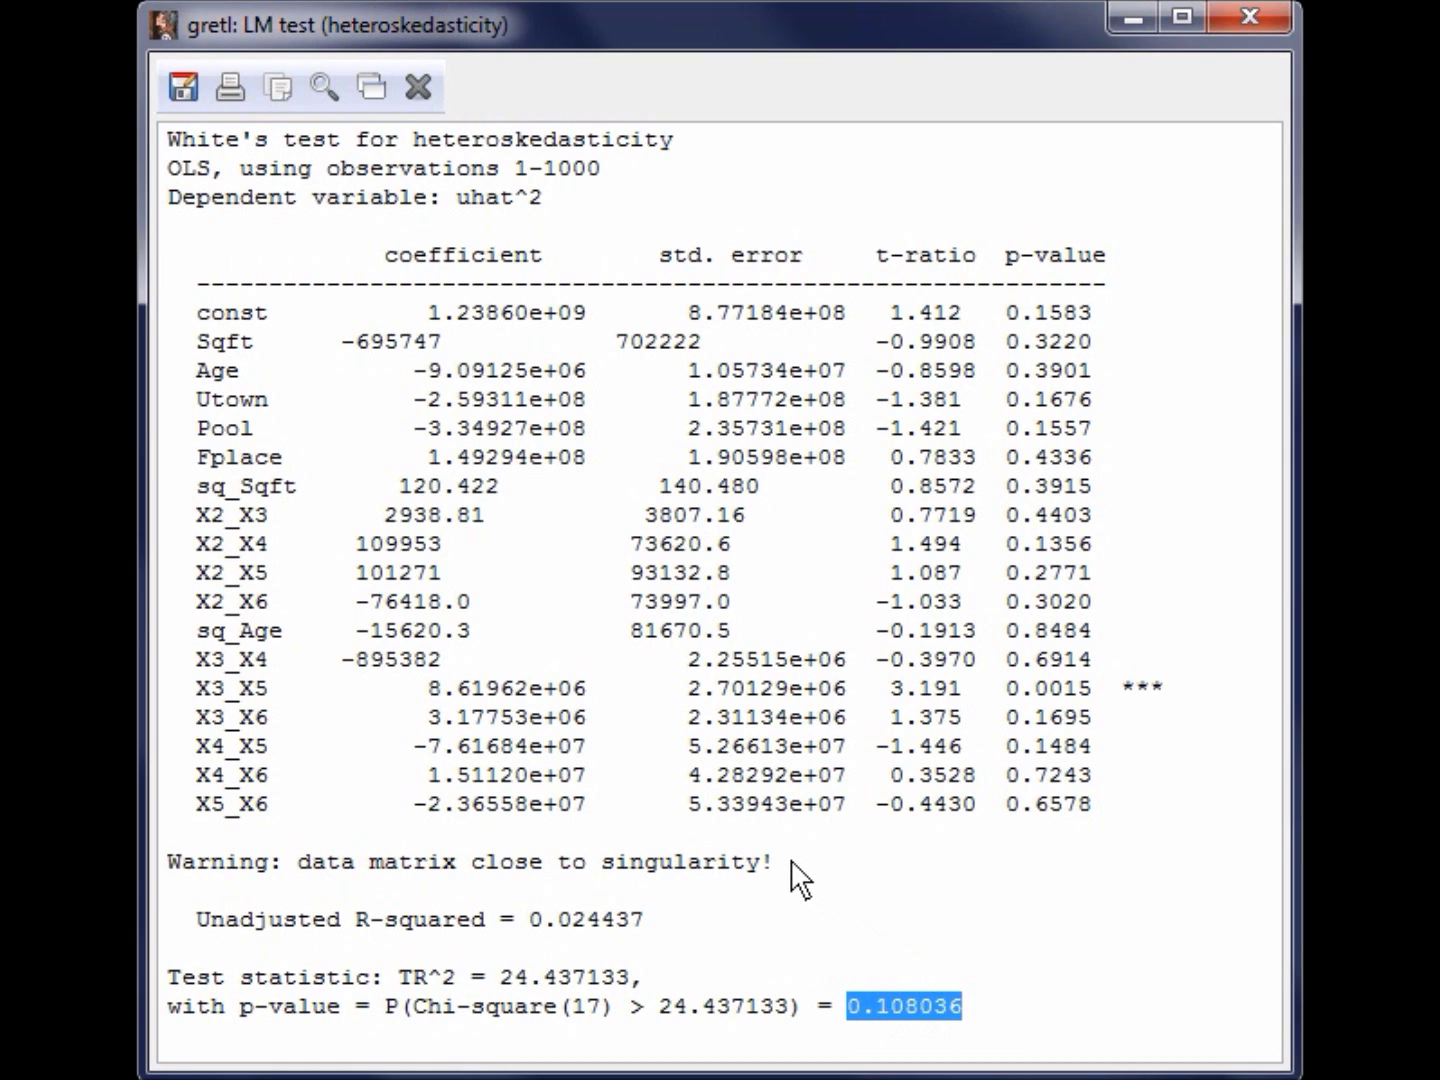
drag(800, 877, 203, 847)
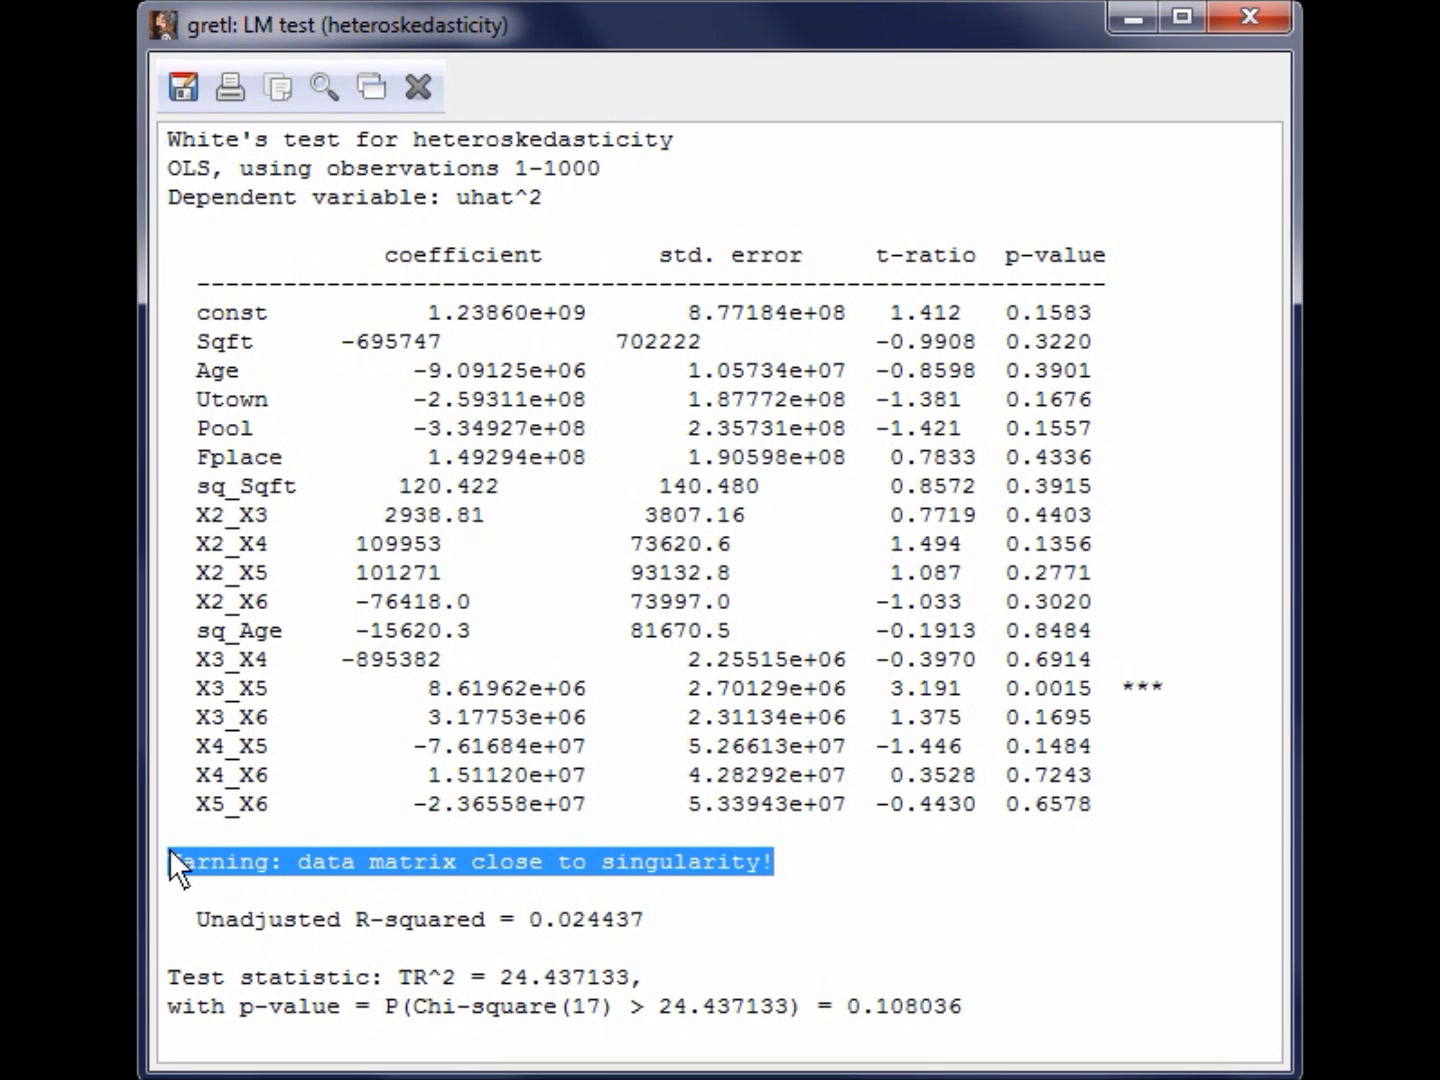
click(931, 976)
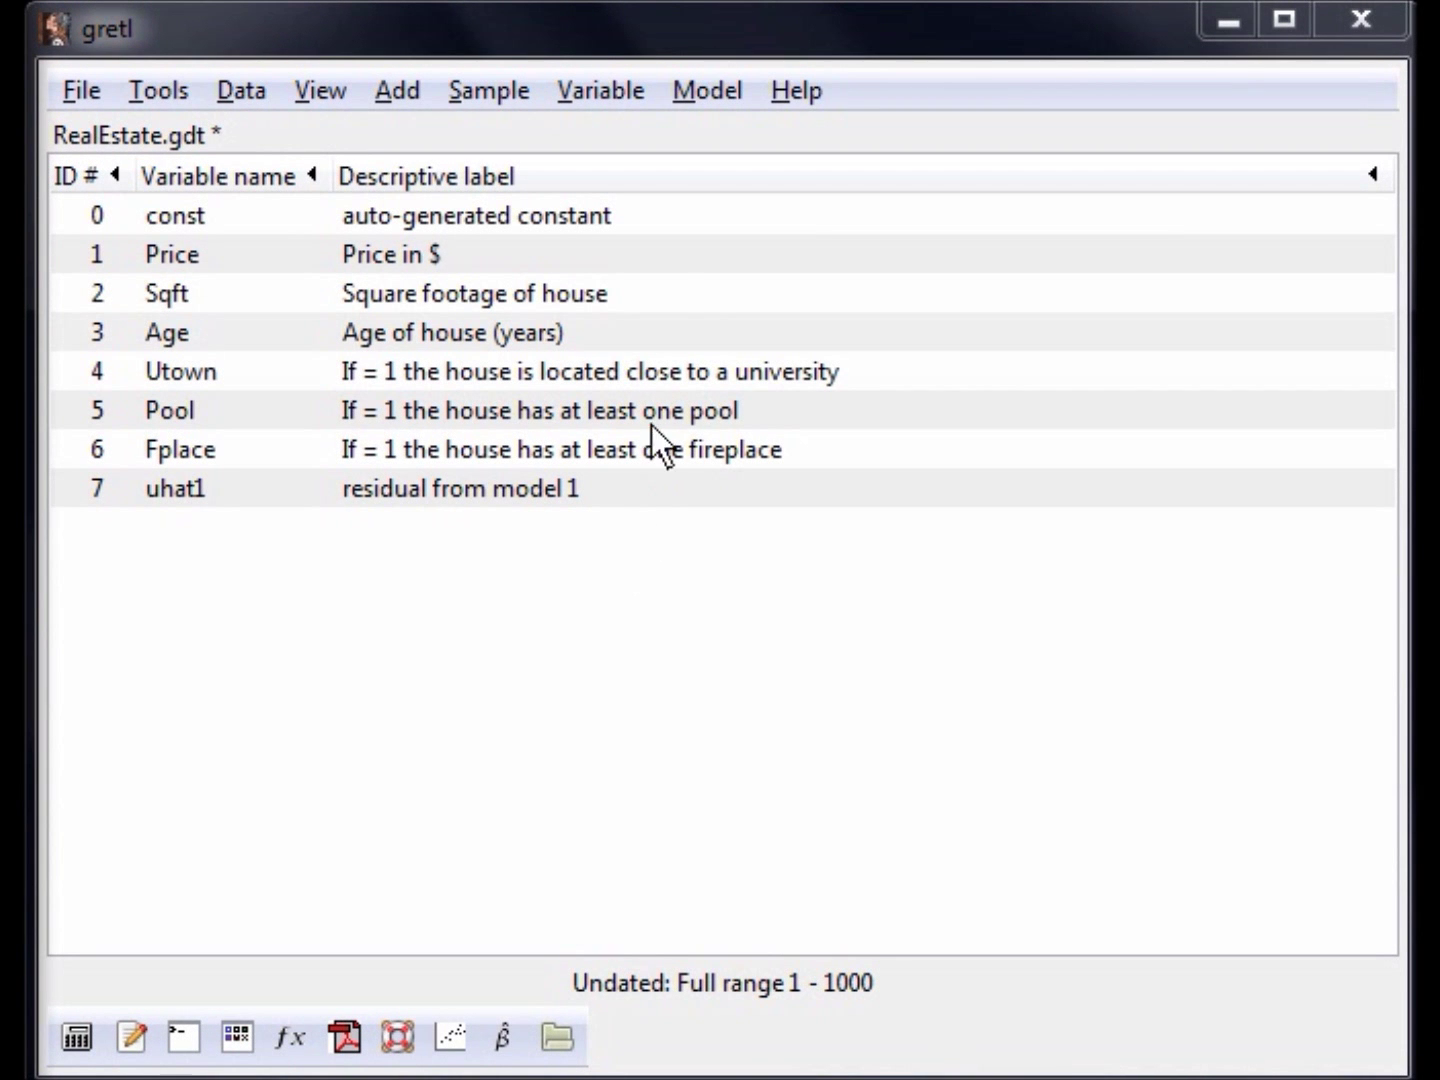
Step: Run an OLS model with Price as the dependent variable and robust standard errors switched on
click(704, 92)
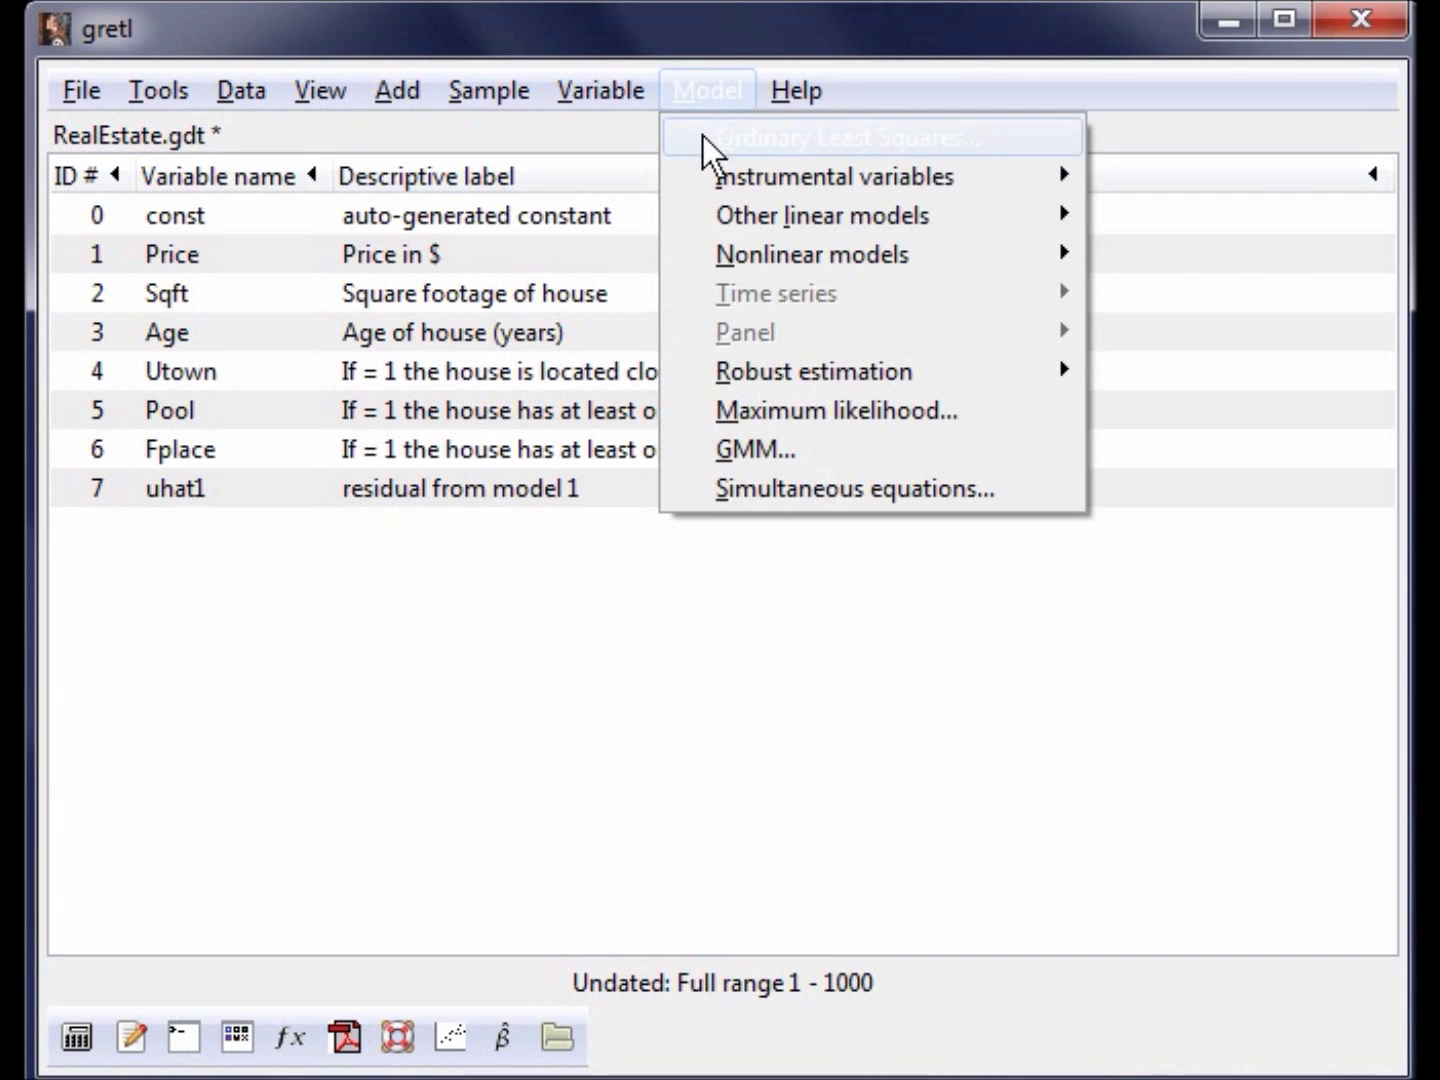
click(702, 138)
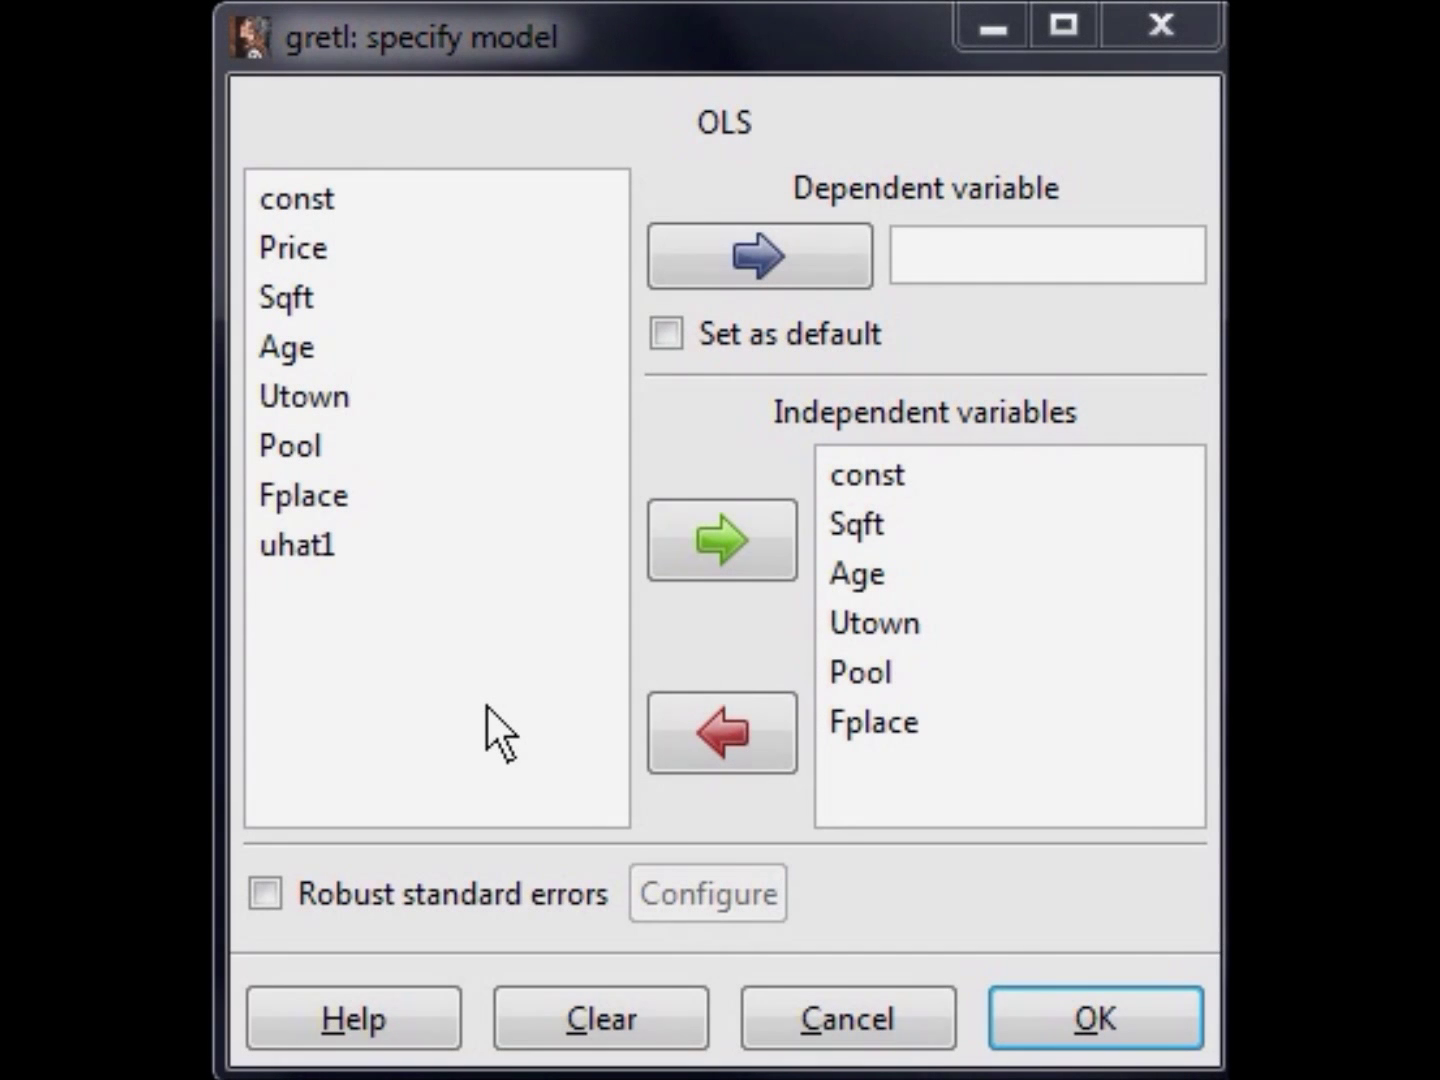
click(448, 254)
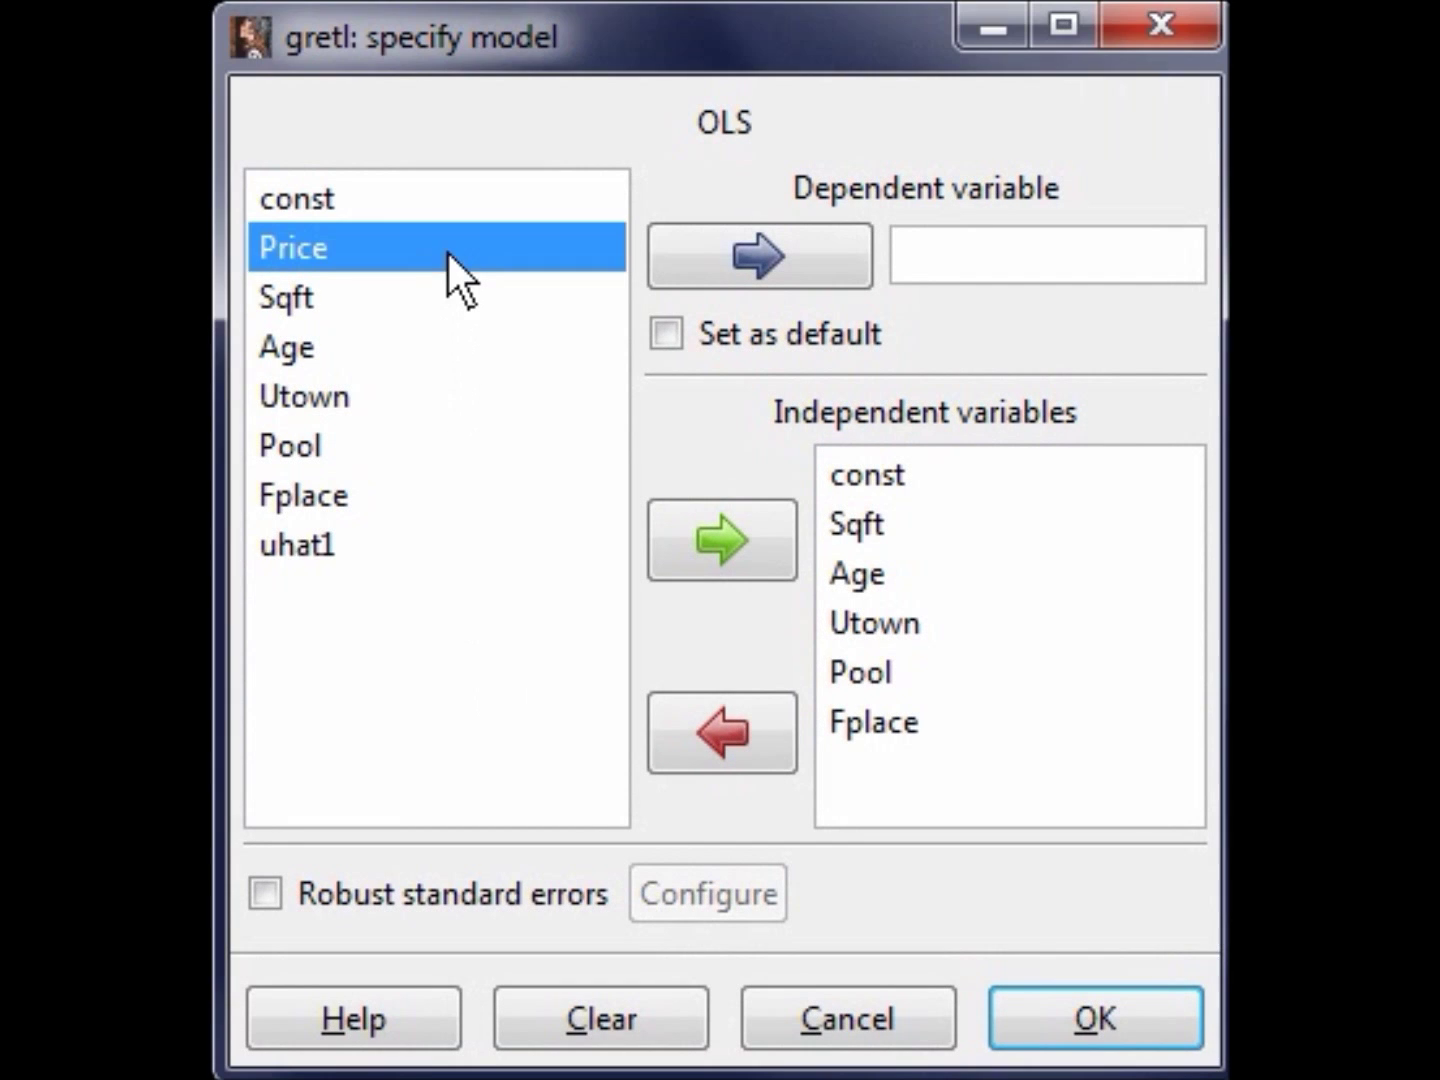
click(765, 257)
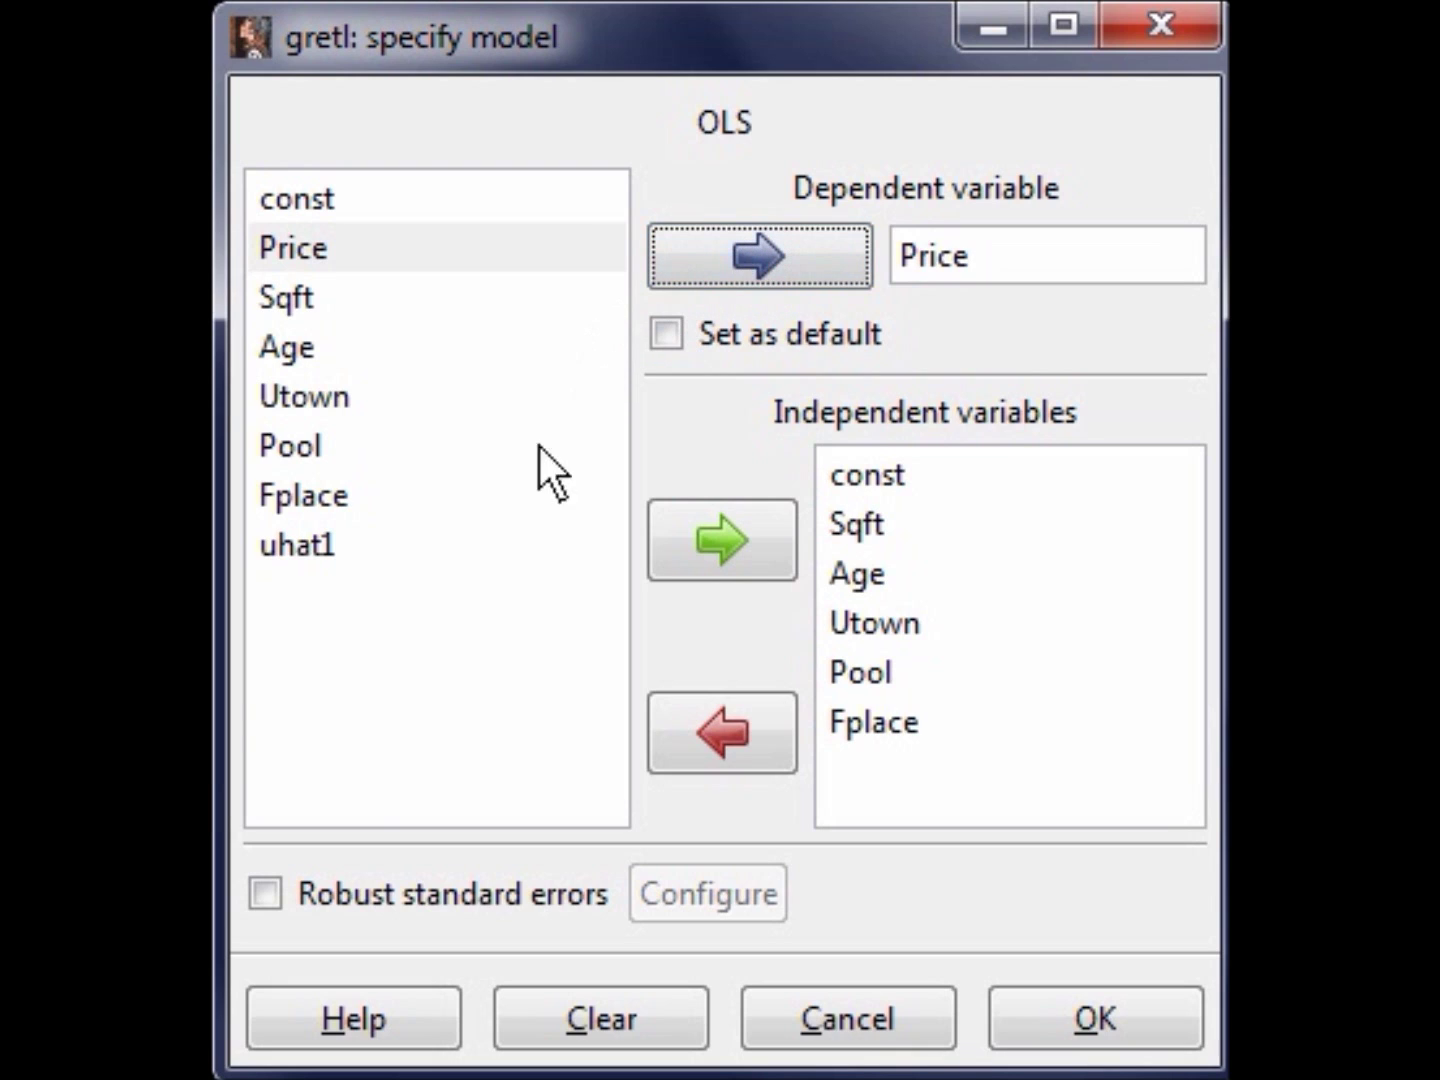
click(263, 903)
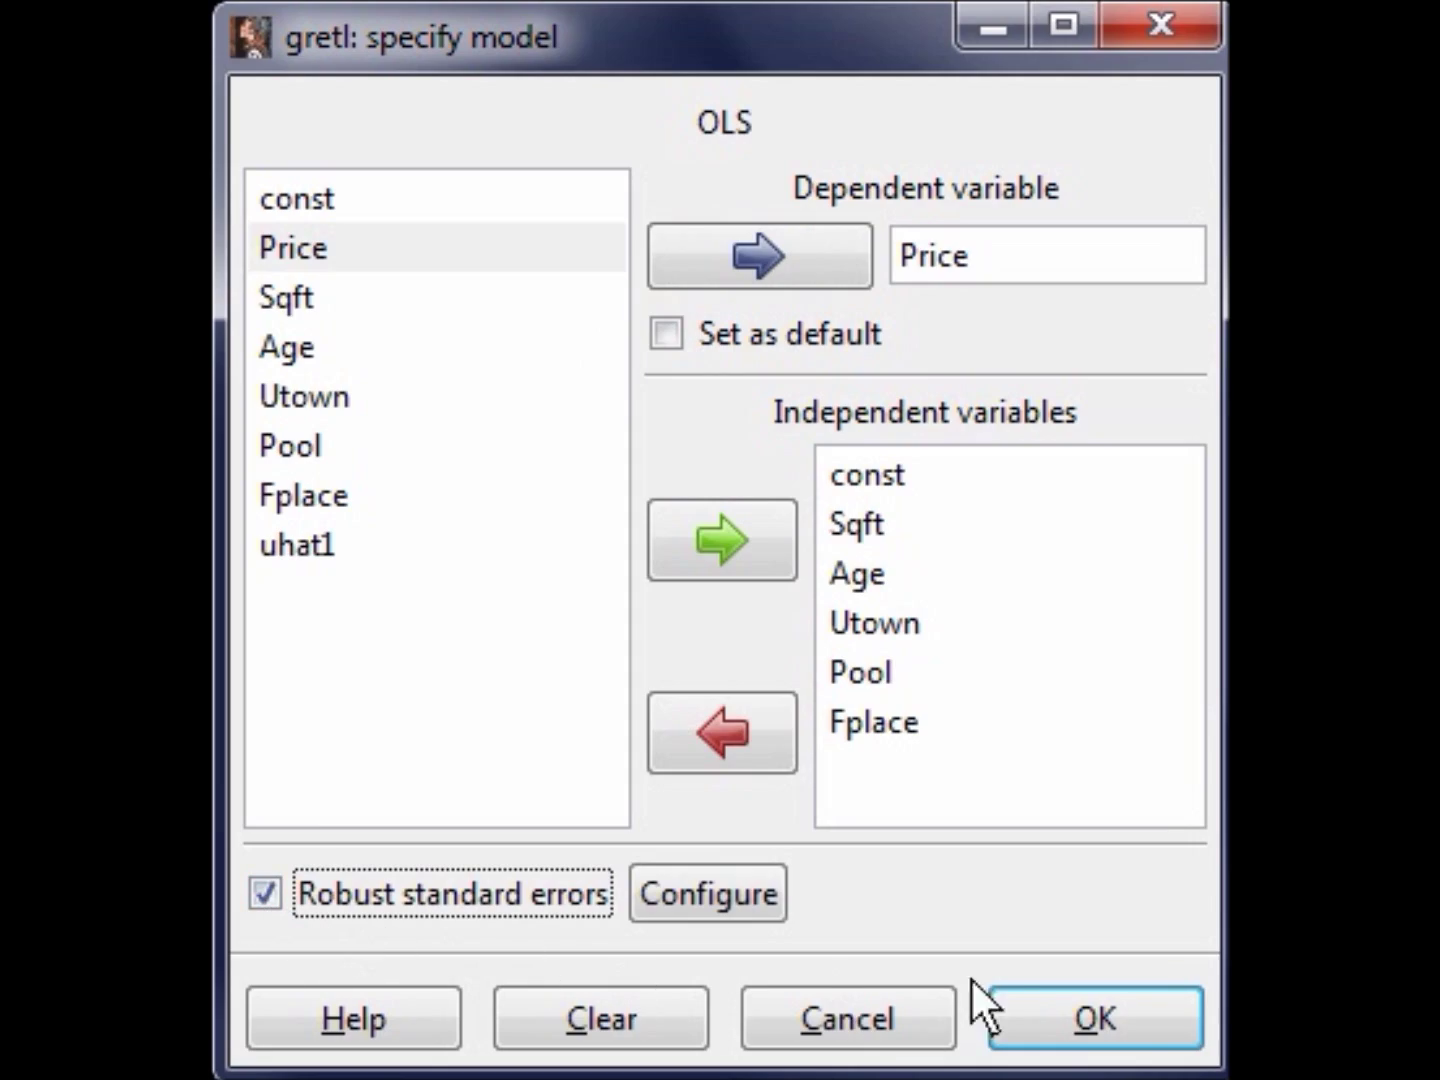
click(1064, 1010)
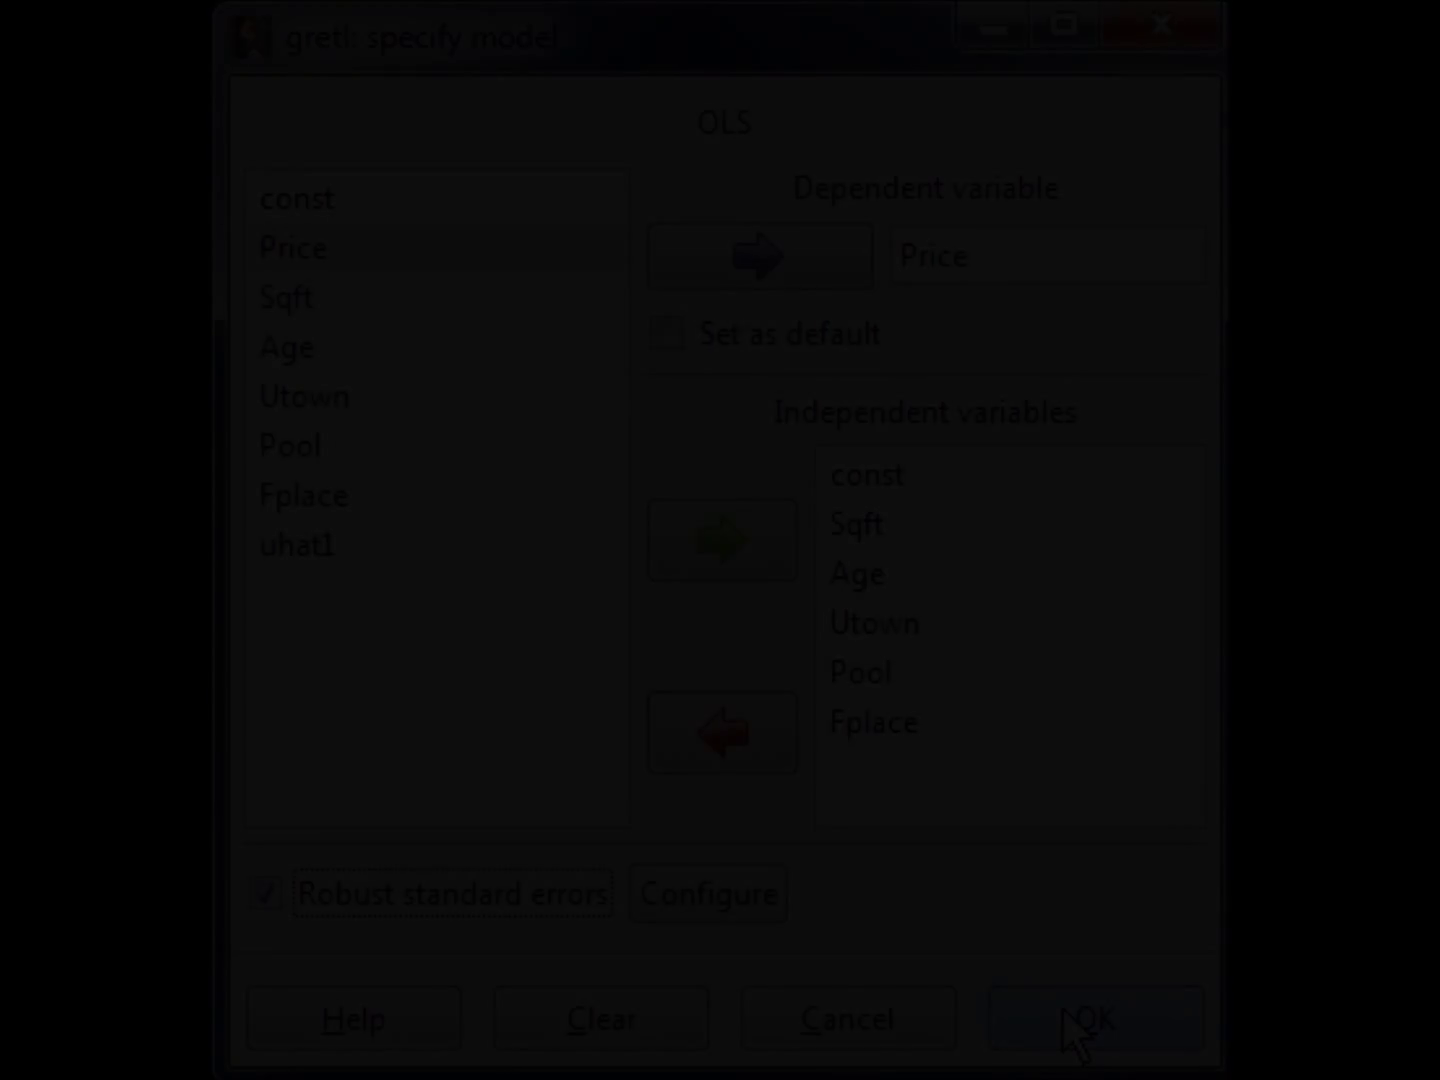